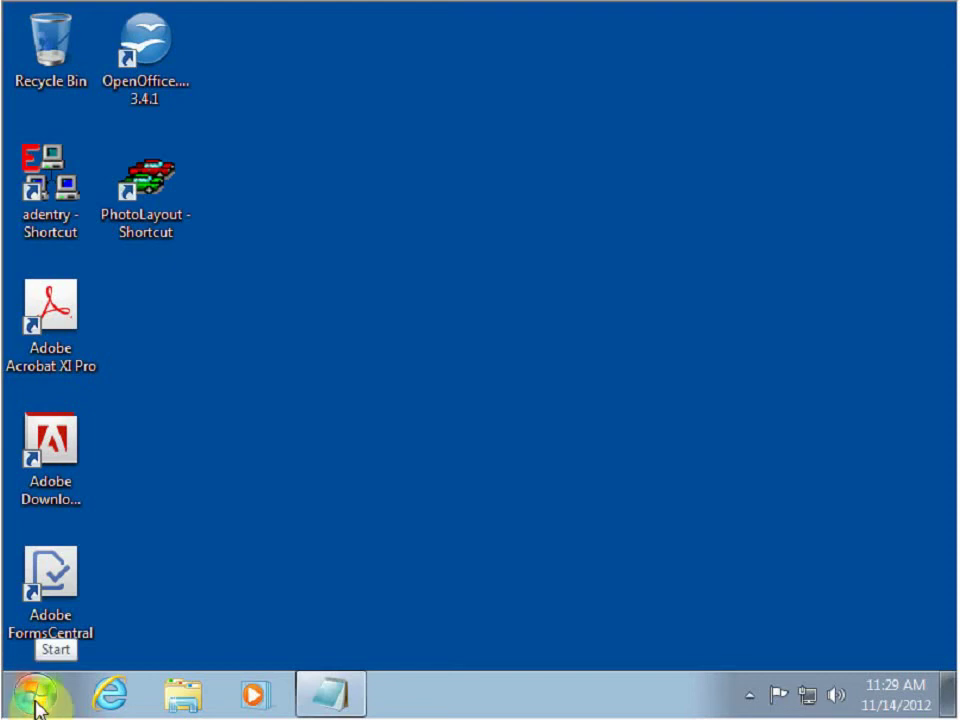
# - Open Devices and Printers from the Start menu
pyautogui.click(37, 706)
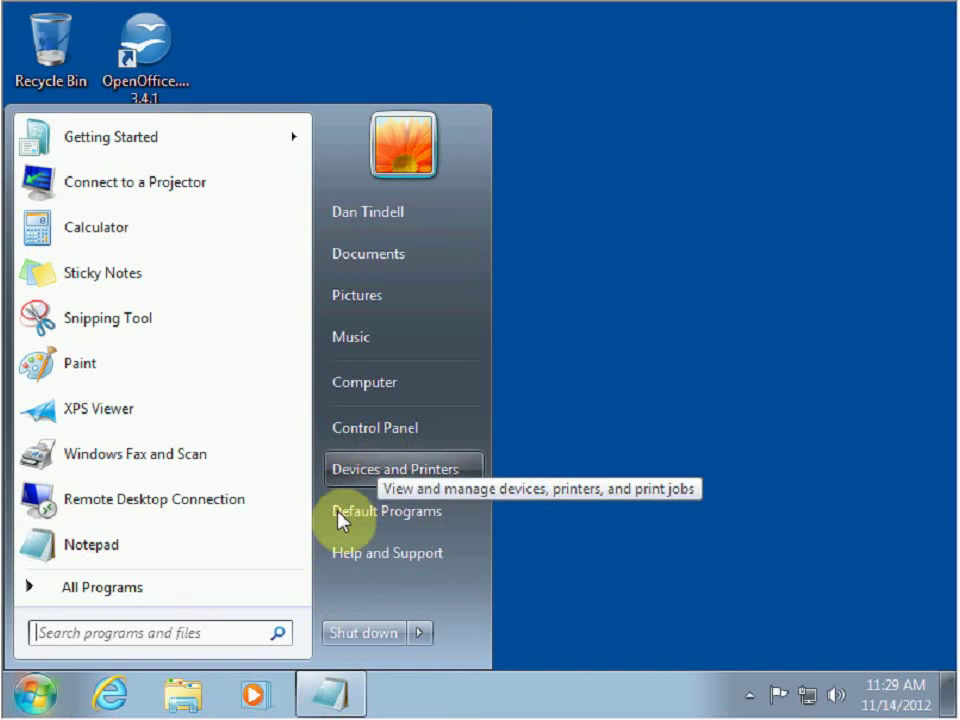
pyautogui.click(386, 476)
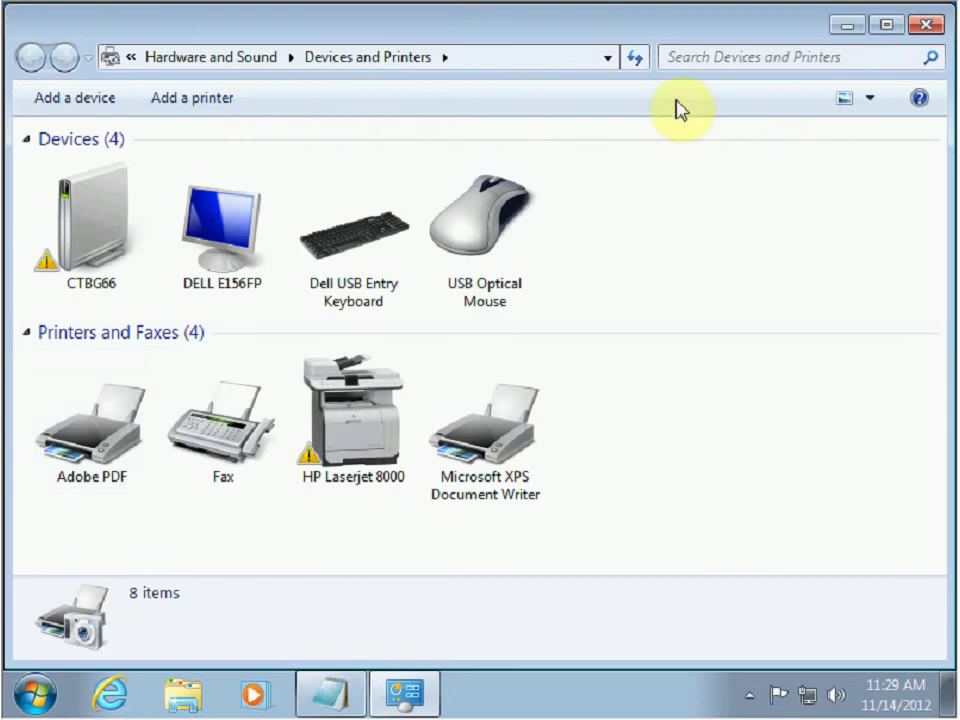
pyautogui.click(201, 521)
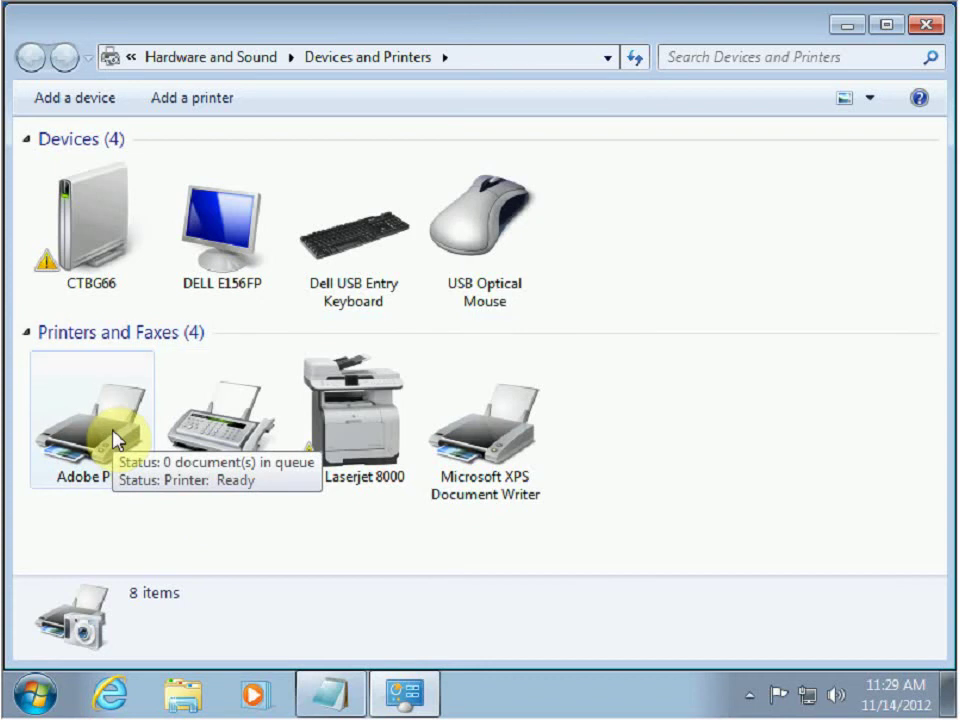
pyautogui.click(141, 520)
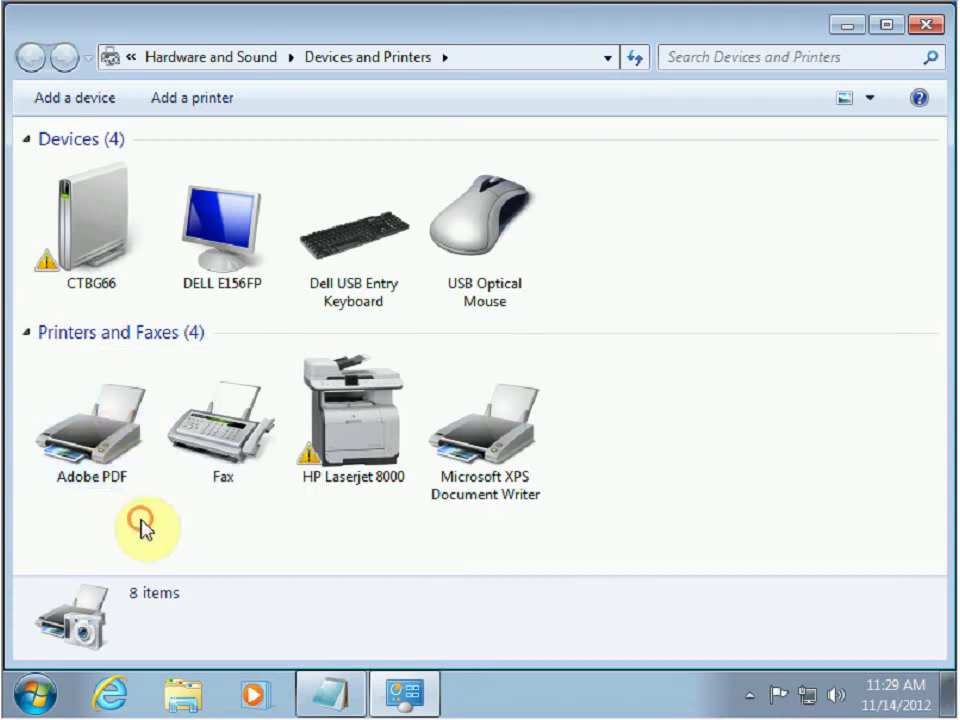
# - Open the Adobe PDF printer's printing preferences and expand the Default Settings list to choose PDF/A-1b:2005 (CMYK)
pyautogui.rightClick(88, 445)
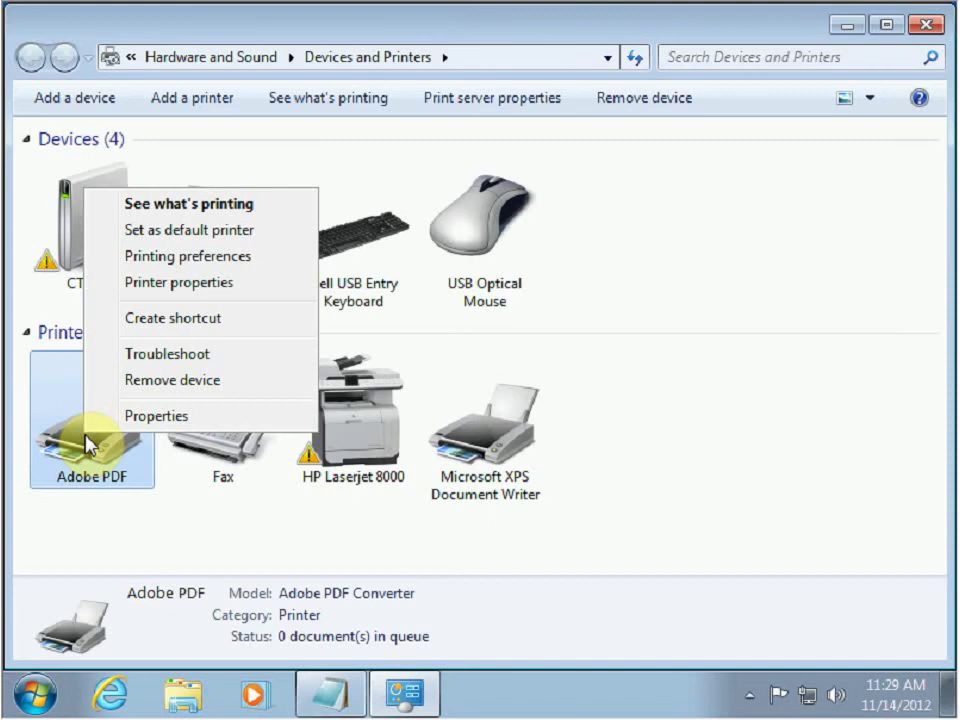
pyautogui.click(189, 259)
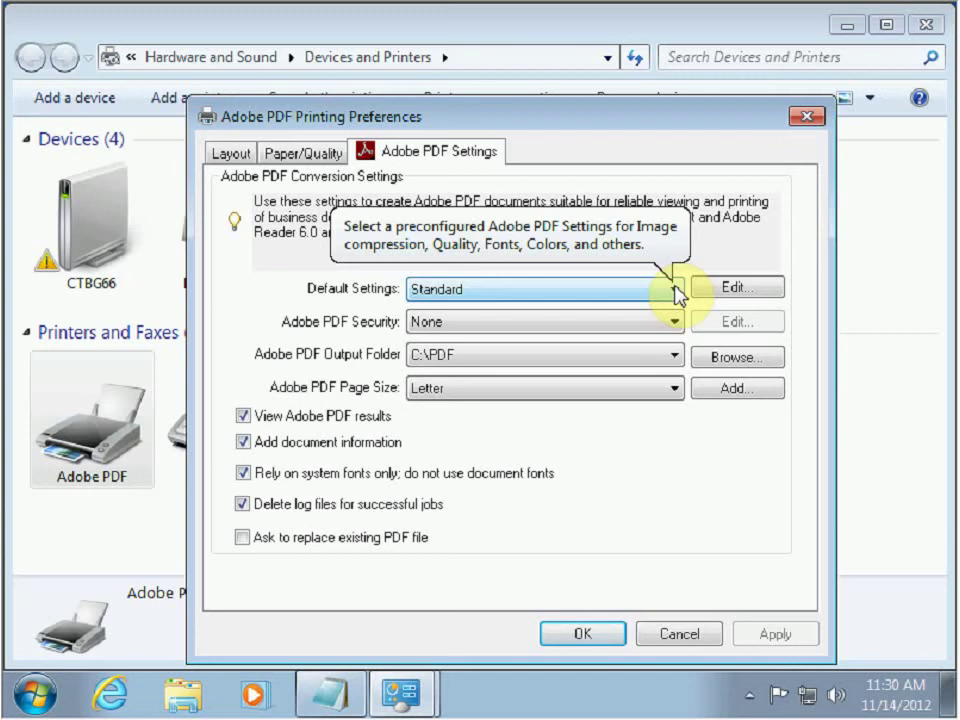
pyautogui.click(676, 292)
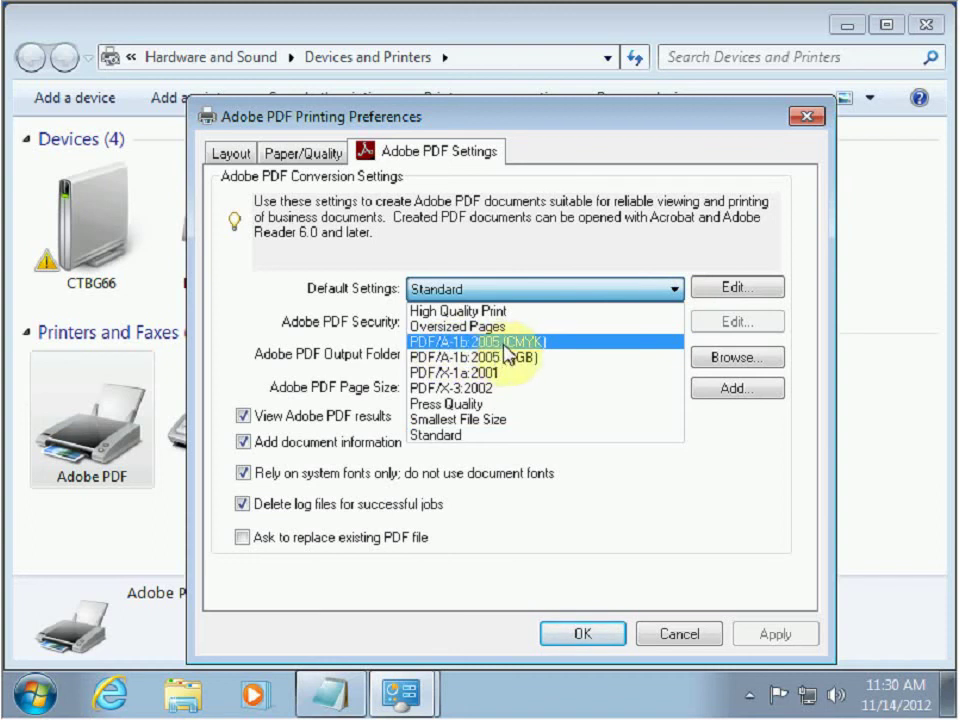
pyautogui.click(500, 343)
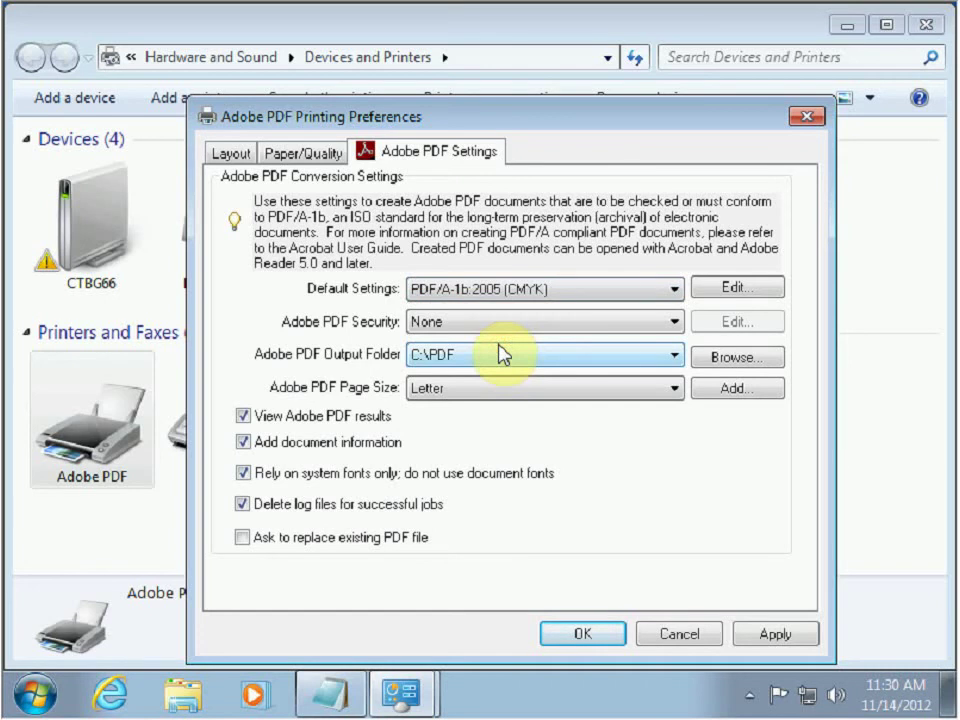
pyautogui.click(738, 287)
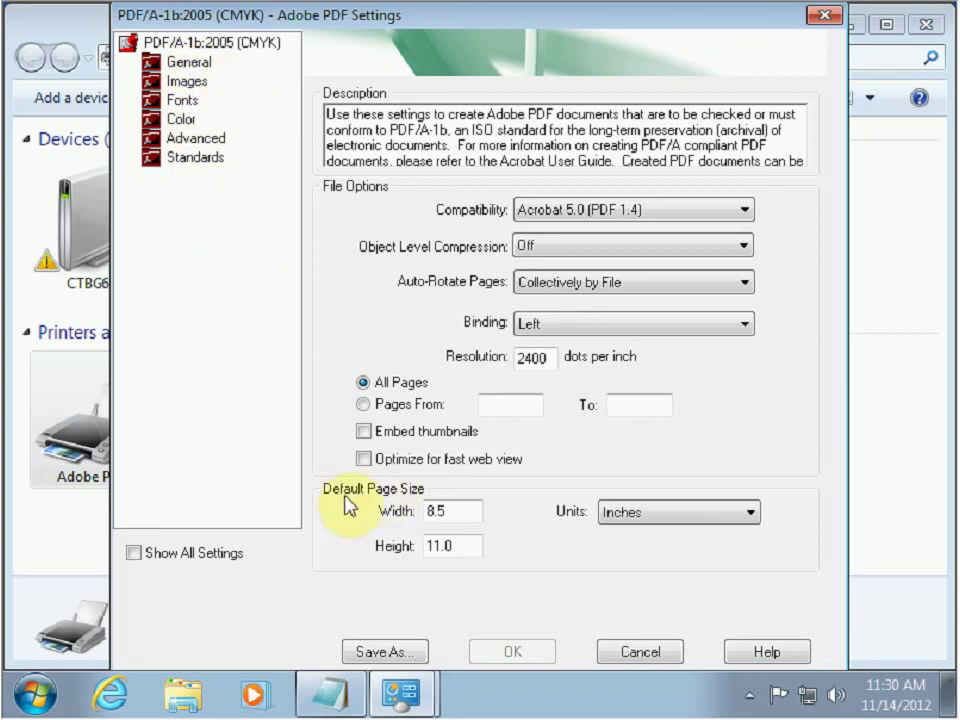
pyautogui.click(648, 652)
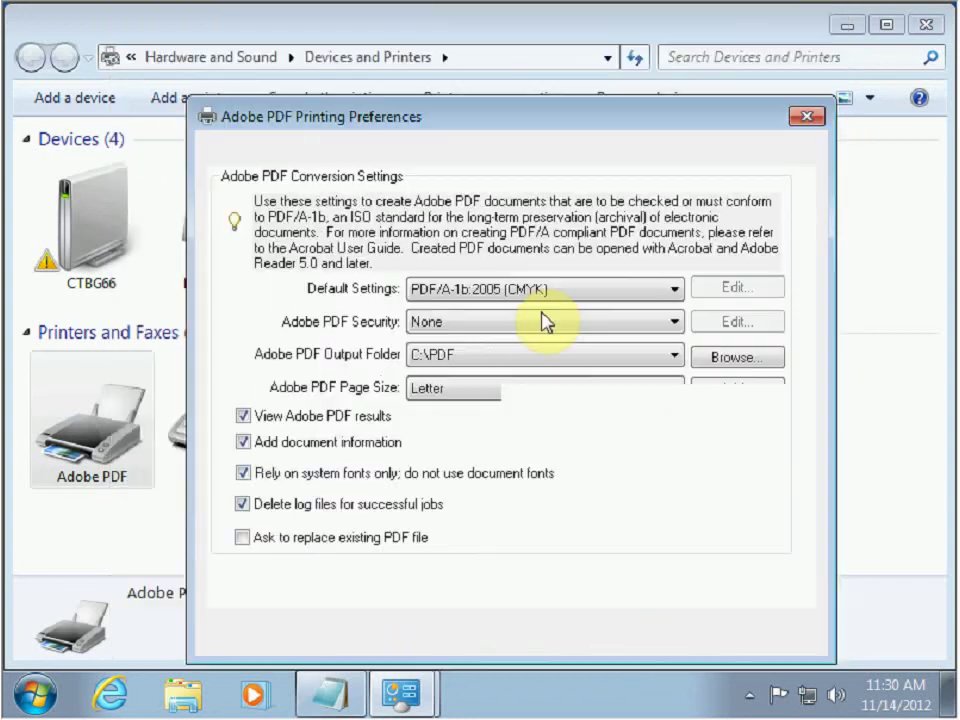
pyautogui.click(570, 291)
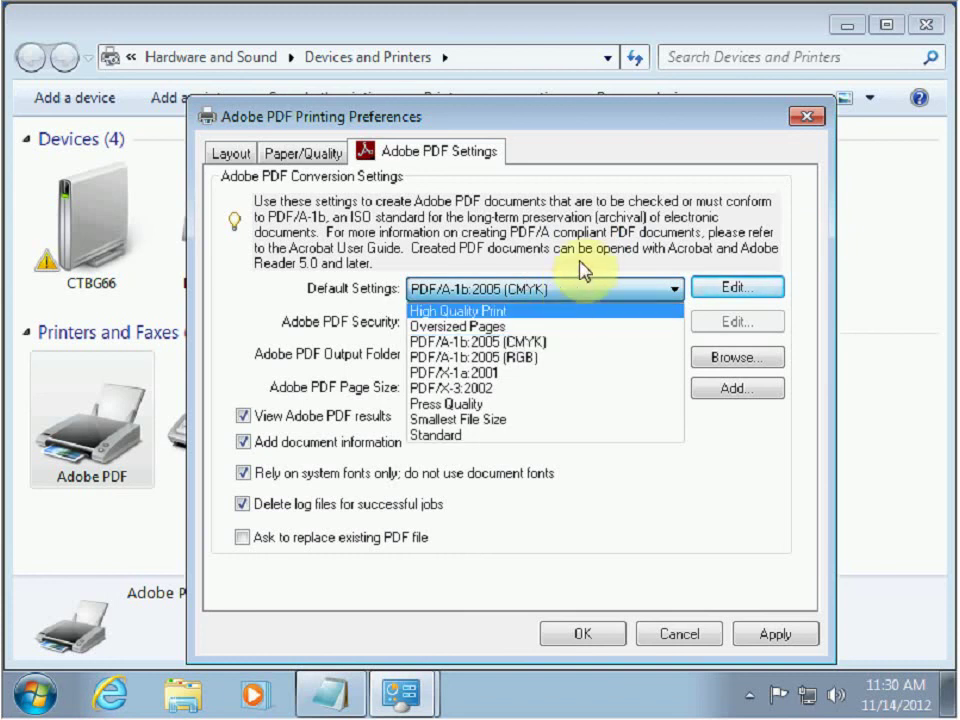
pyautogui.click(574, 270)
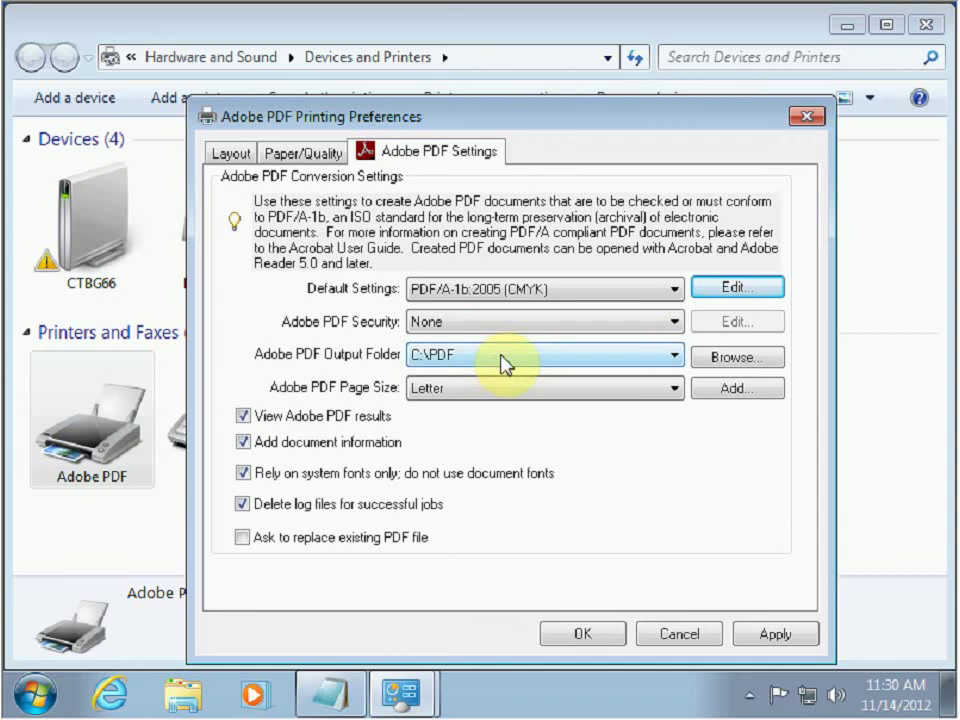
pyautogui.click(673, 356)
pyautogui.click(677, 360)
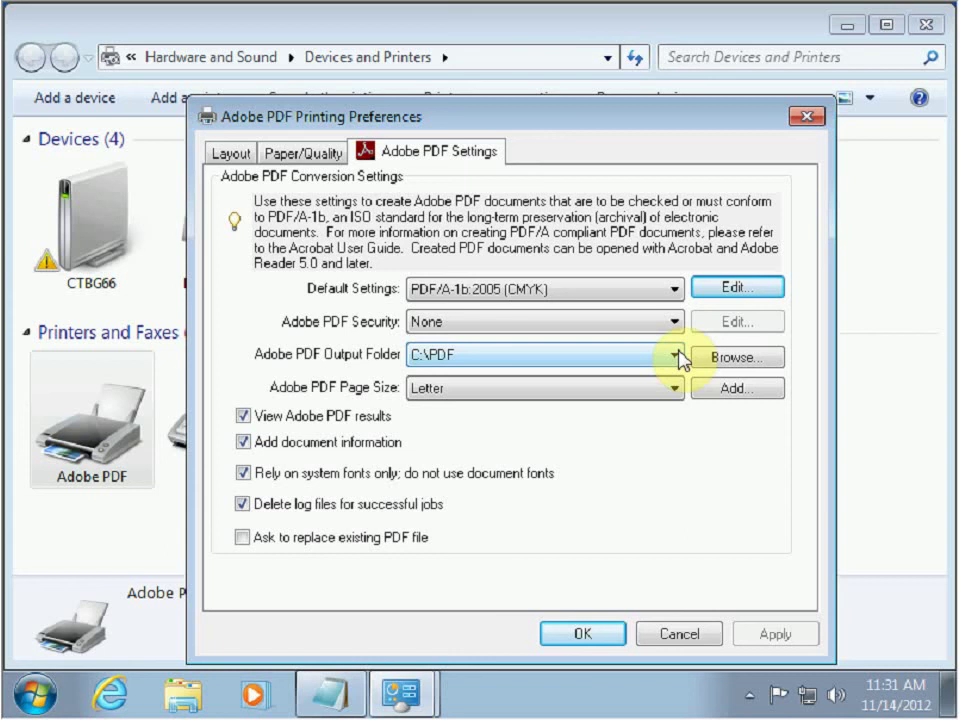
pyautogui.click(710, 364)
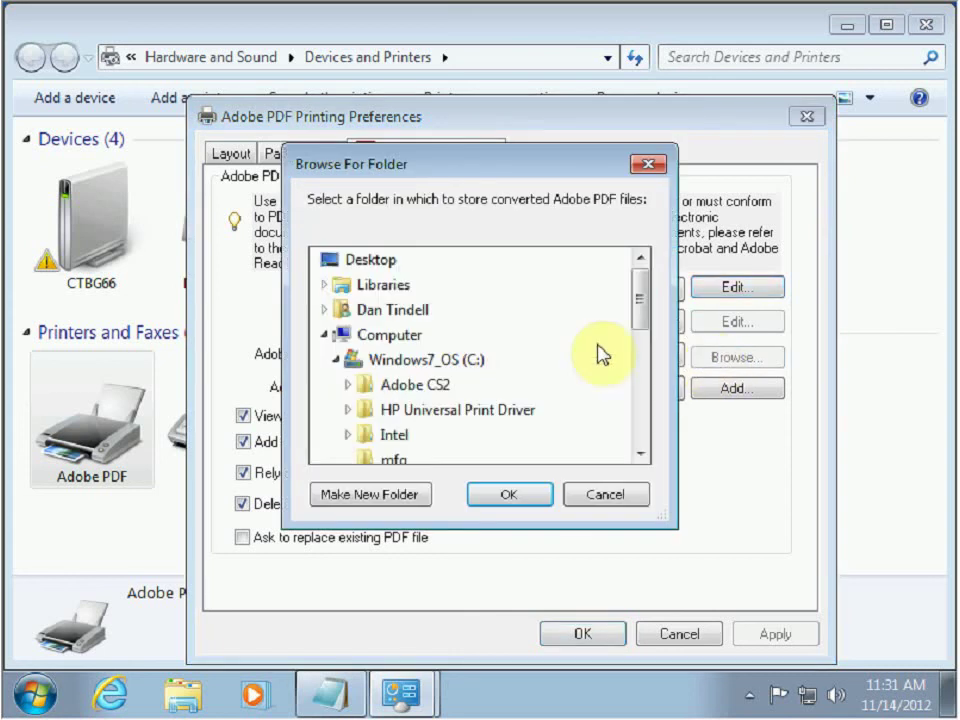
pyautogui.click(337, 360)
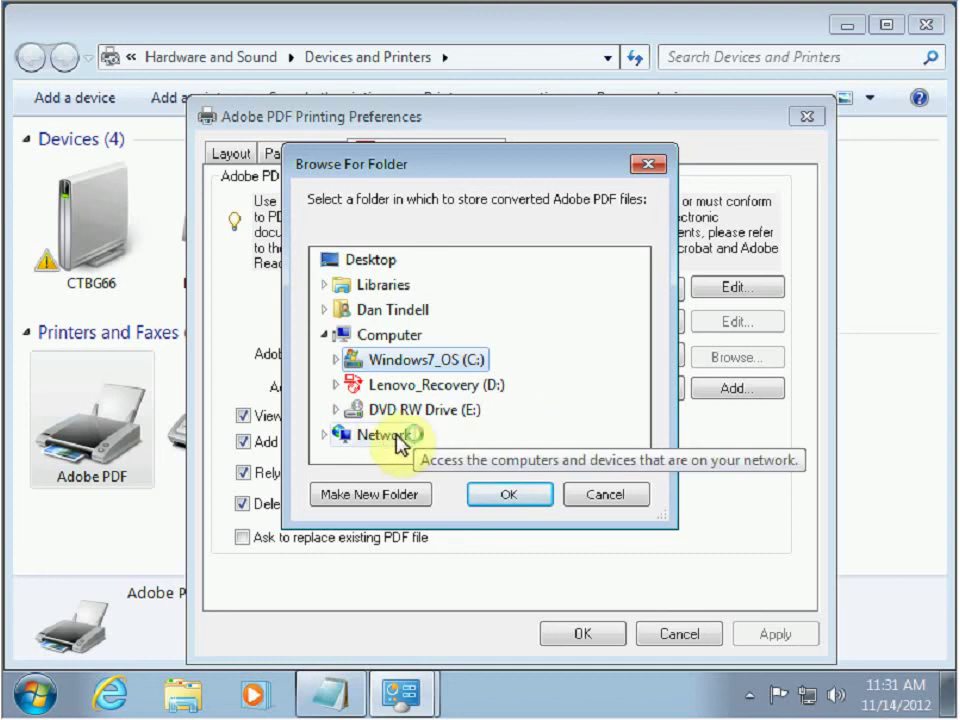
pyautogui.click(600, 498)
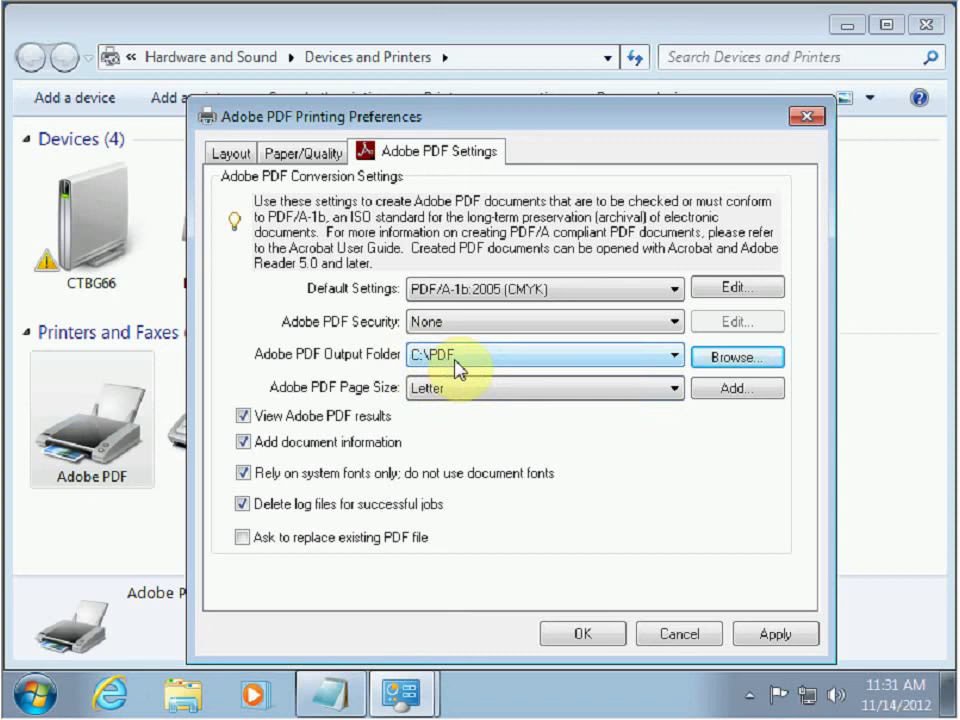
# - Change the Adobe PDF Page Size from Letter to CTBG-New
pyautogui.click(565, 395)
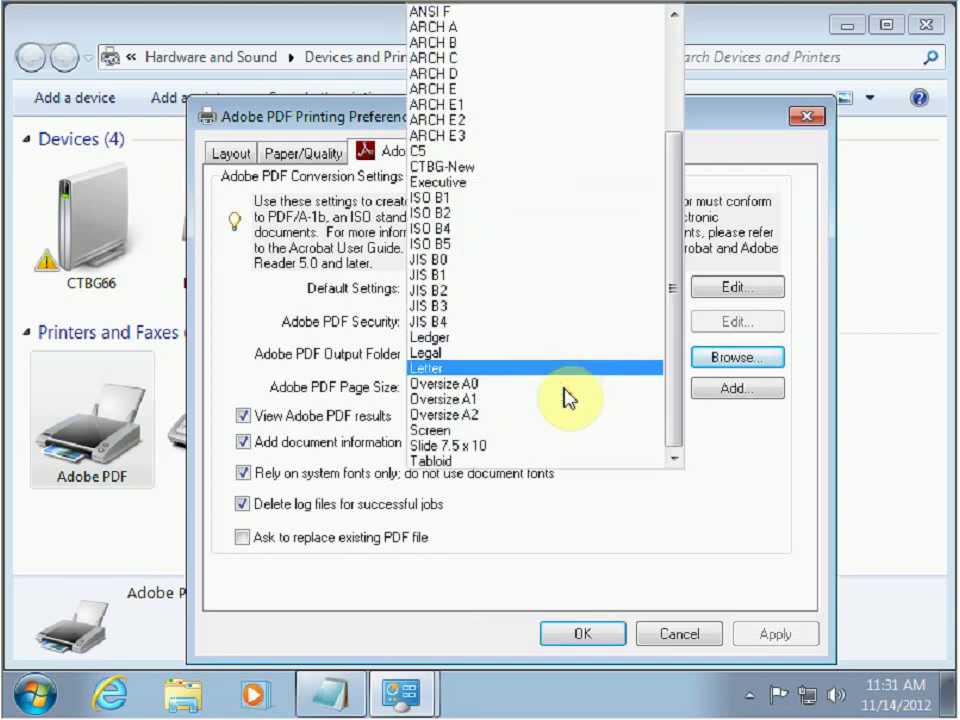
pyautogui.click(458, 170)
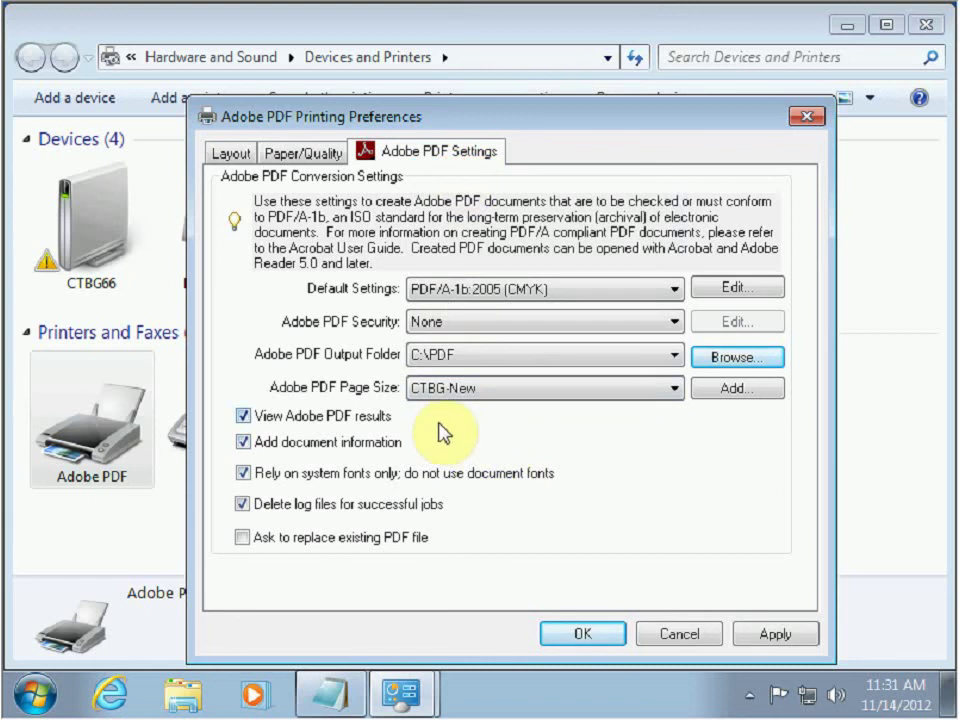
pyautogui.moveTo(440, 431)
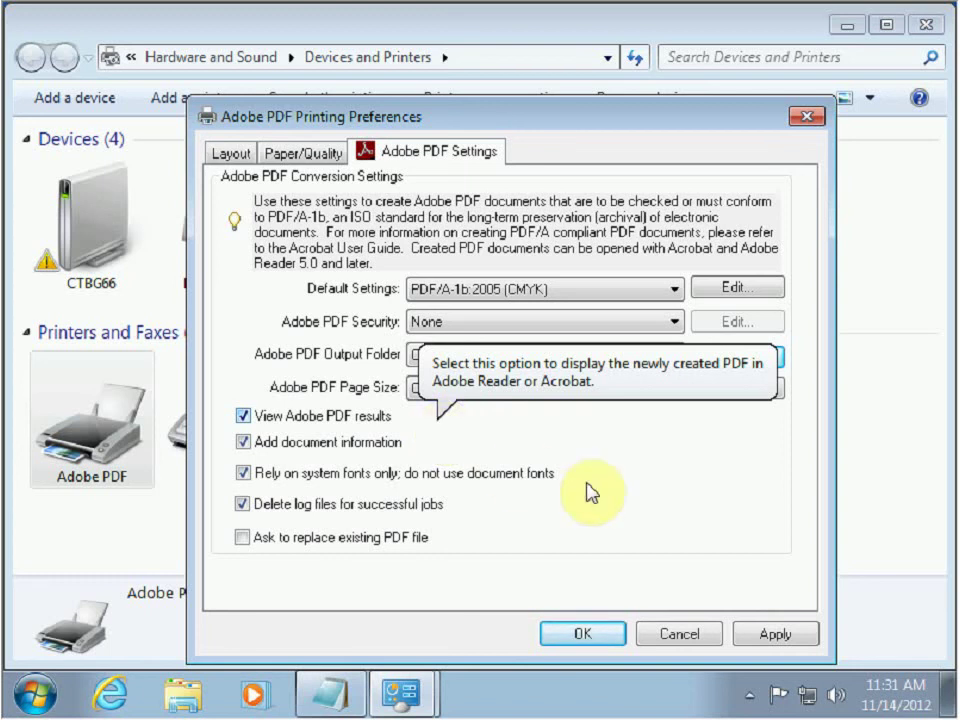
# - Uncheck 'View Adobe PDF results' in the Adobe PDF preferences
pyautogui.moveTo(607, 494)
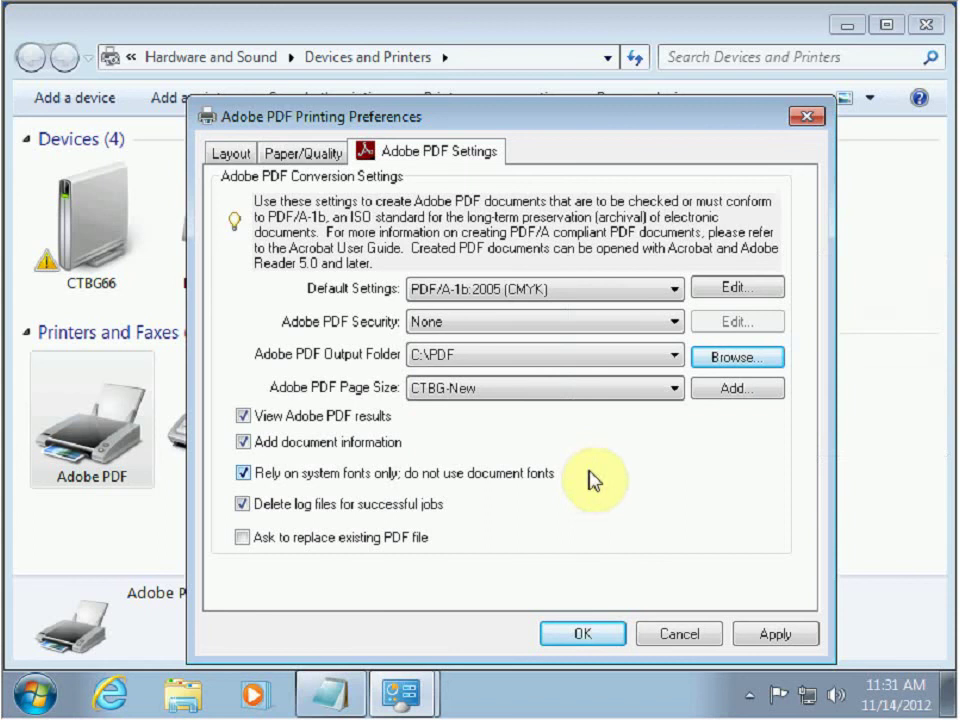
pyautogui.moveTo(252, 422)
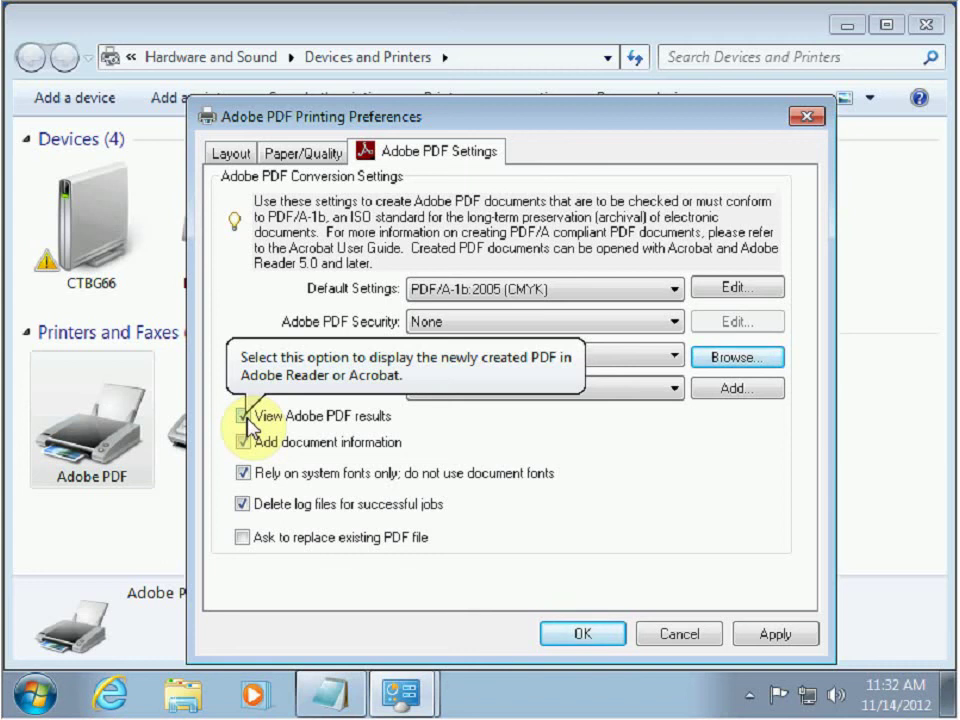
pyautogui.click(246, 416)
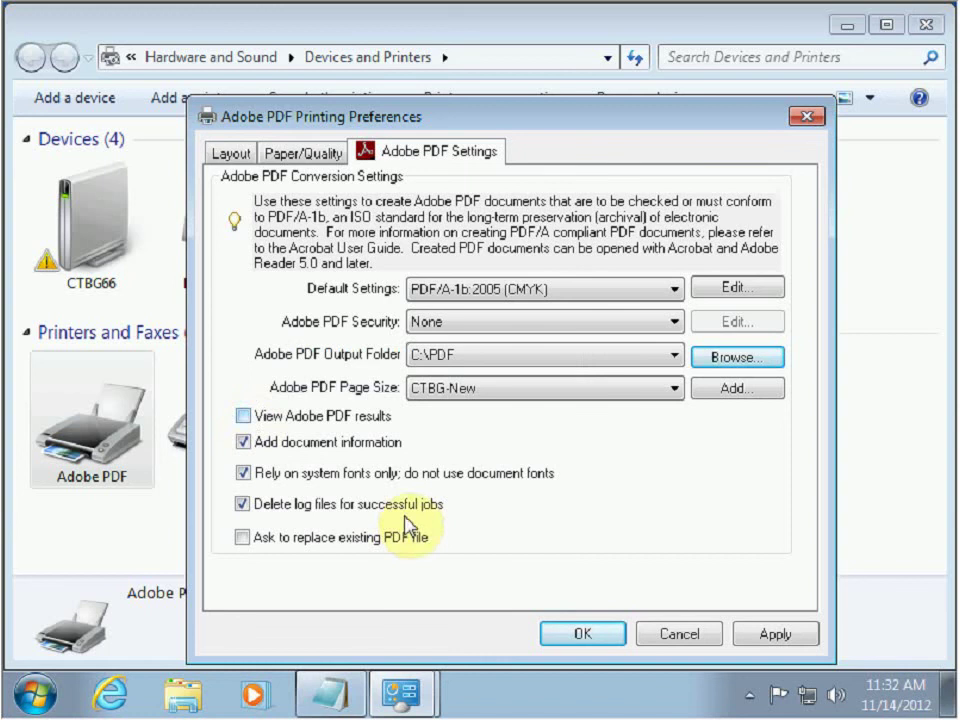
pyautogui.moveTo(402, 452)
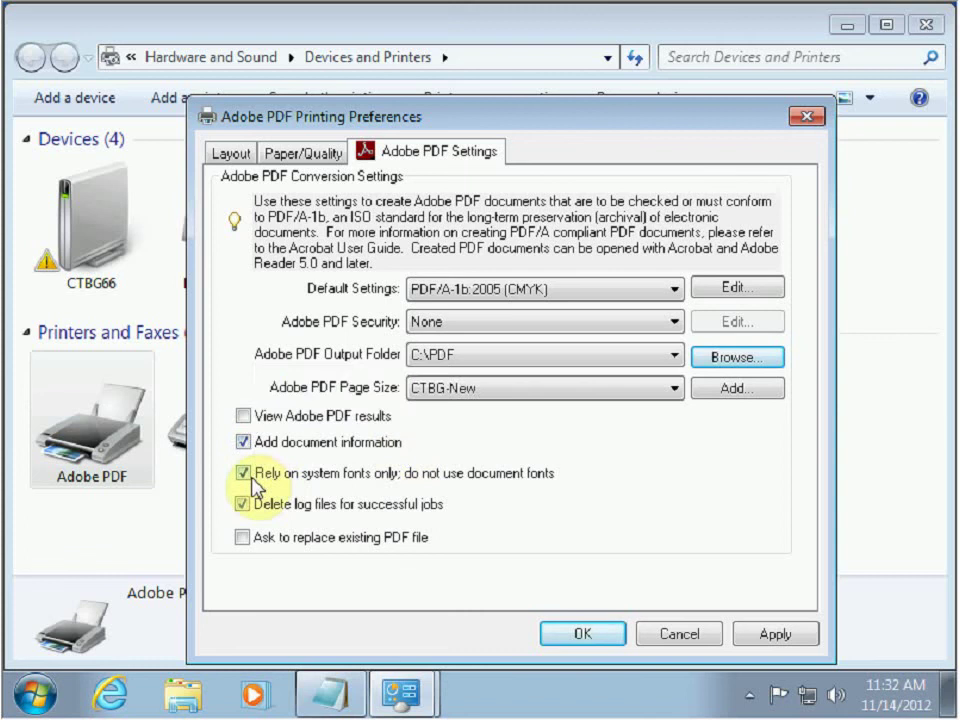
# - Uncheck 'Rely on system fonts only; do not use document fonts' and save the preferences with OK
pyautogui.moveTo(254, 487)
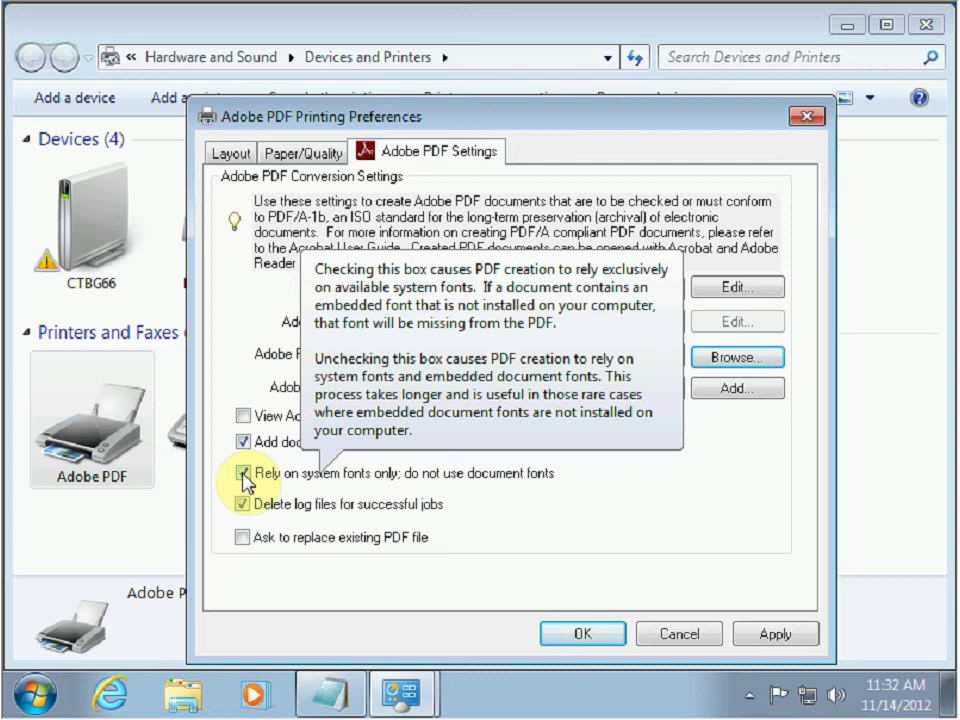
pyautogui.click(242, 473)
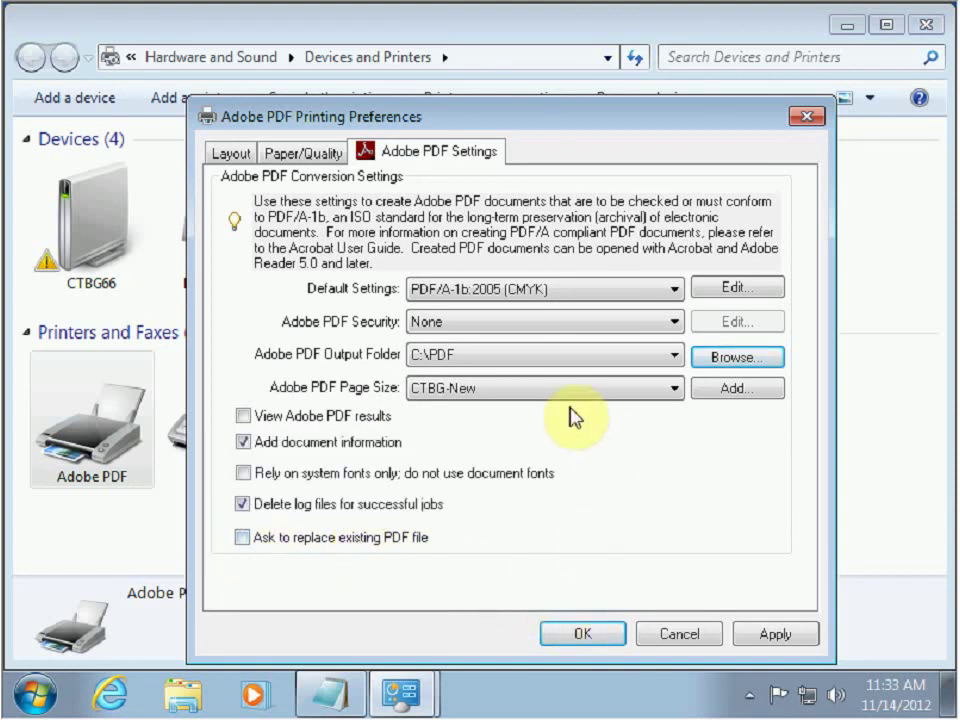
pyautogui.click(583, 636)
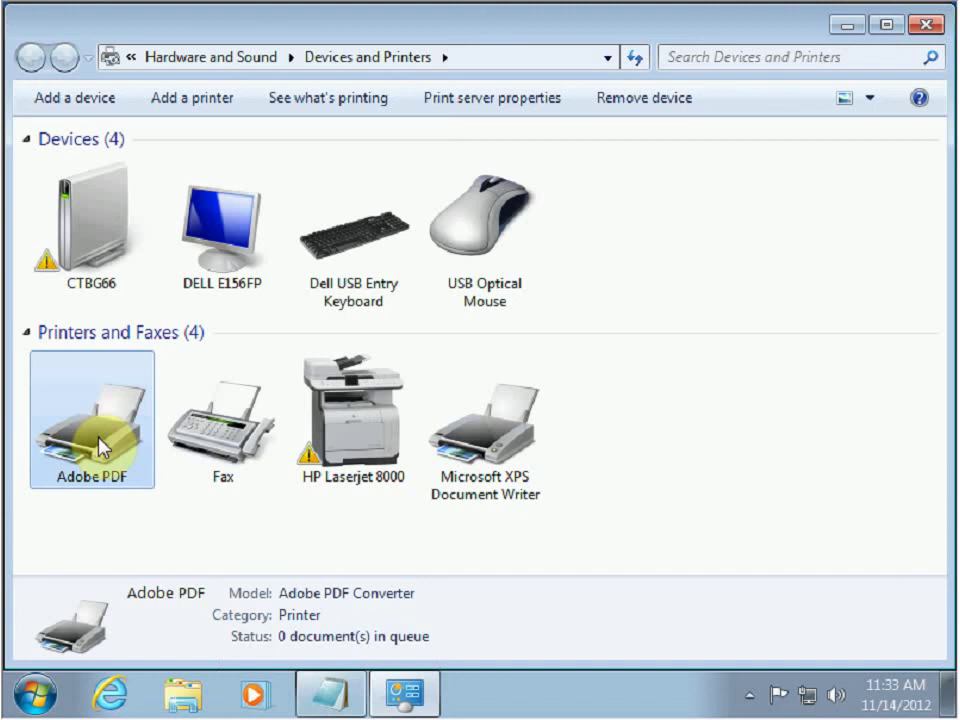
pyautogui.click(335, 705)
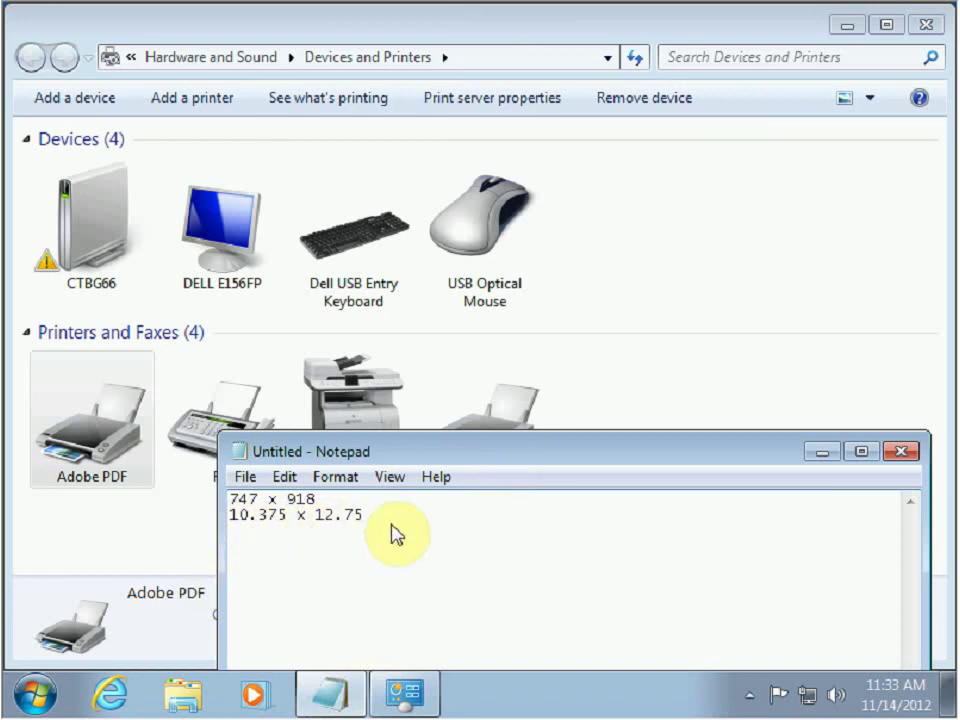
pyautogui.click(750, 381)
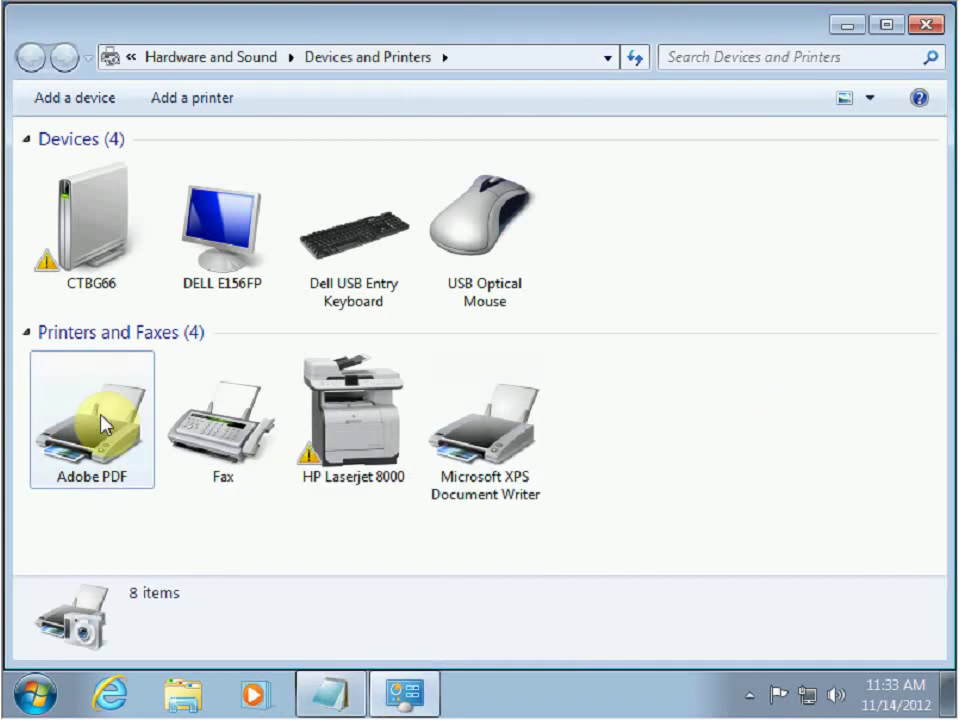
pyautogui.click(102, 420)
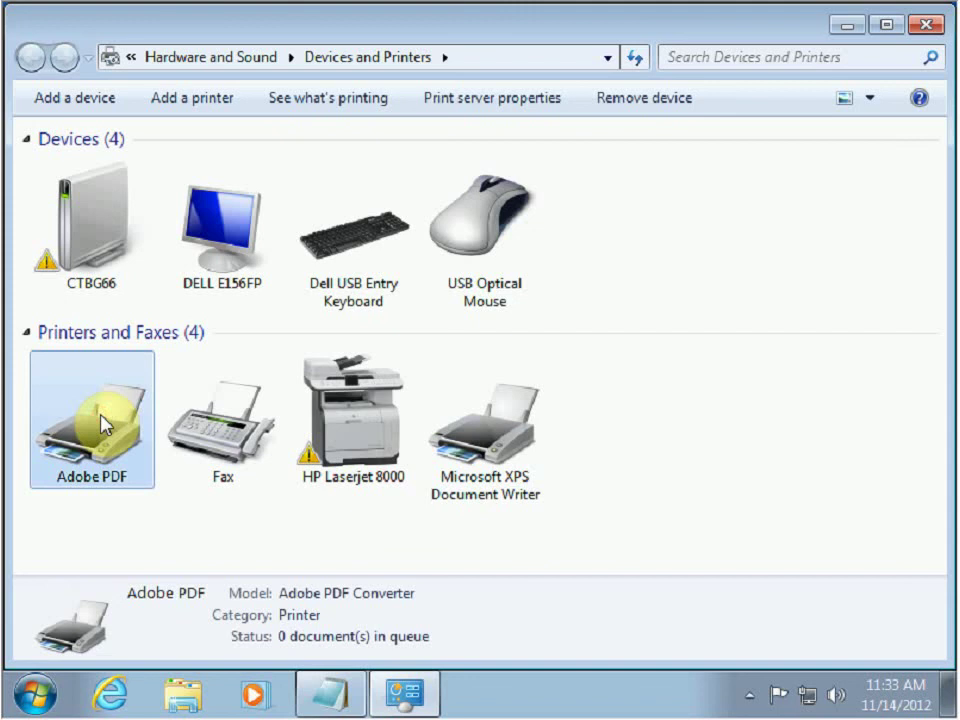
# - In Print Server Properties, start a new form and name it CTBG
pyautogui.click(516, 108)
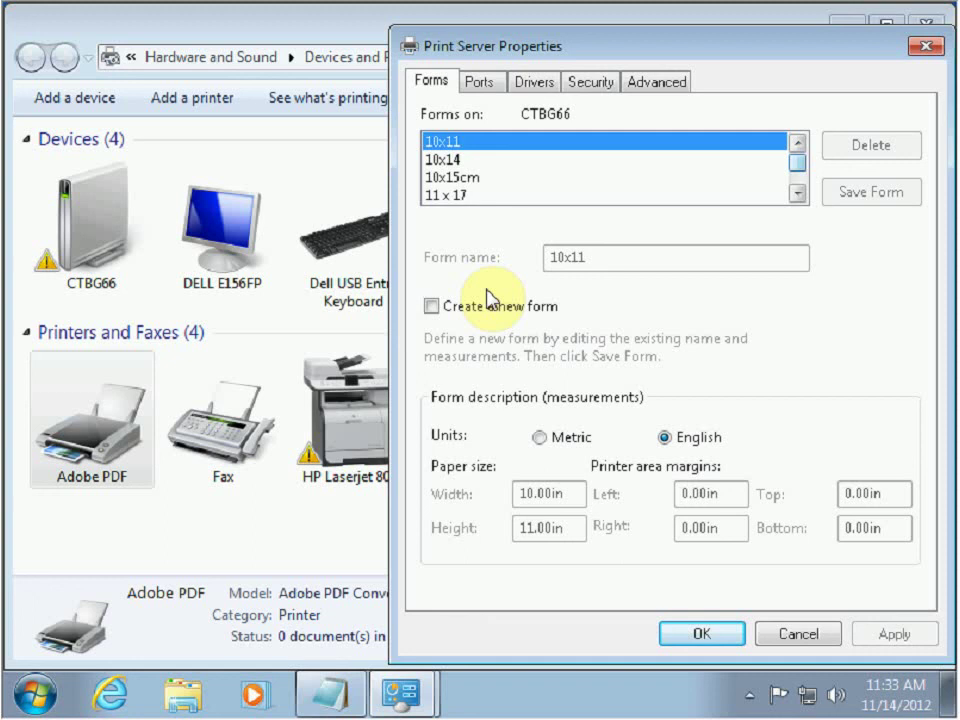
pyautogui.click(437, 311)
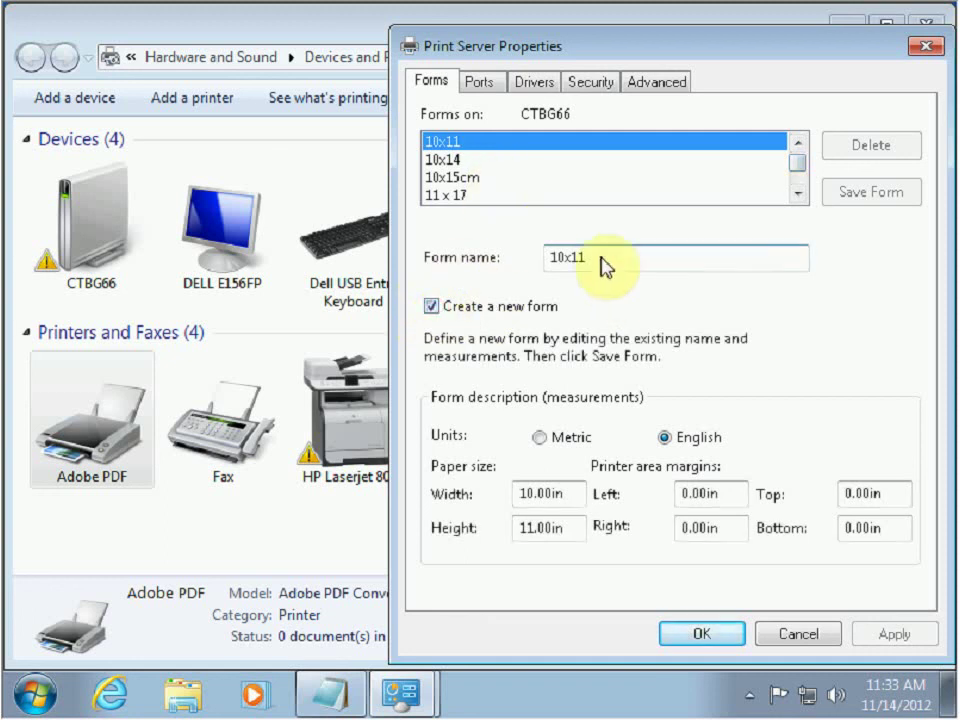
pyautogui.moveTo(600, 258); pyautogui.dragTo(519, 266)
pyautogui.write('CTBG')
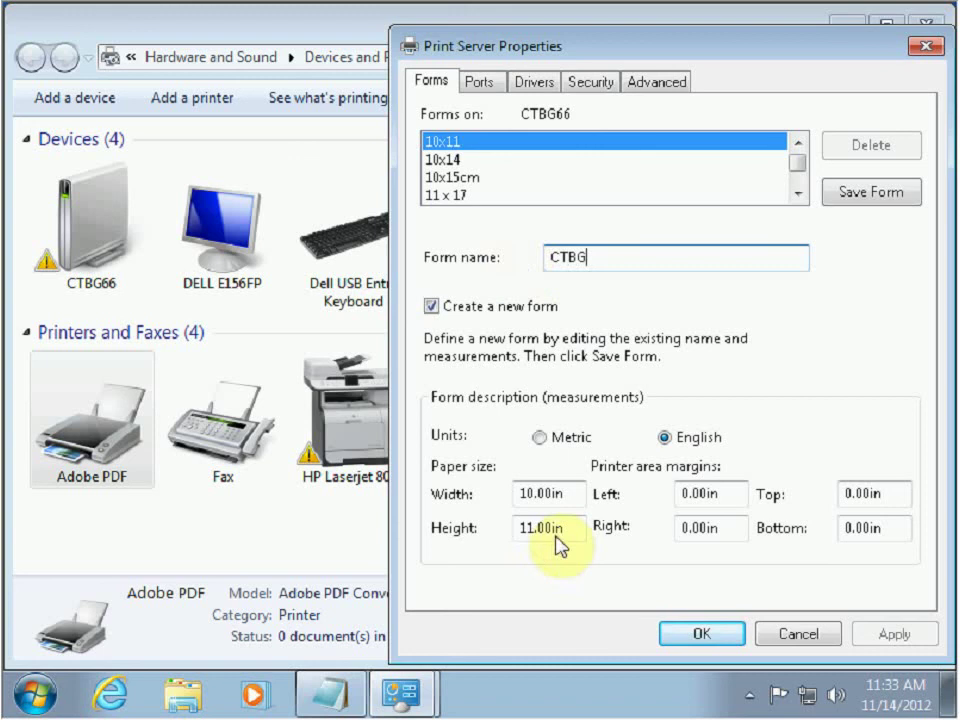
# - Switch to Notepad to check the noted form dimensions, then return
pyautogui.hotkey('alt', 'Tab')
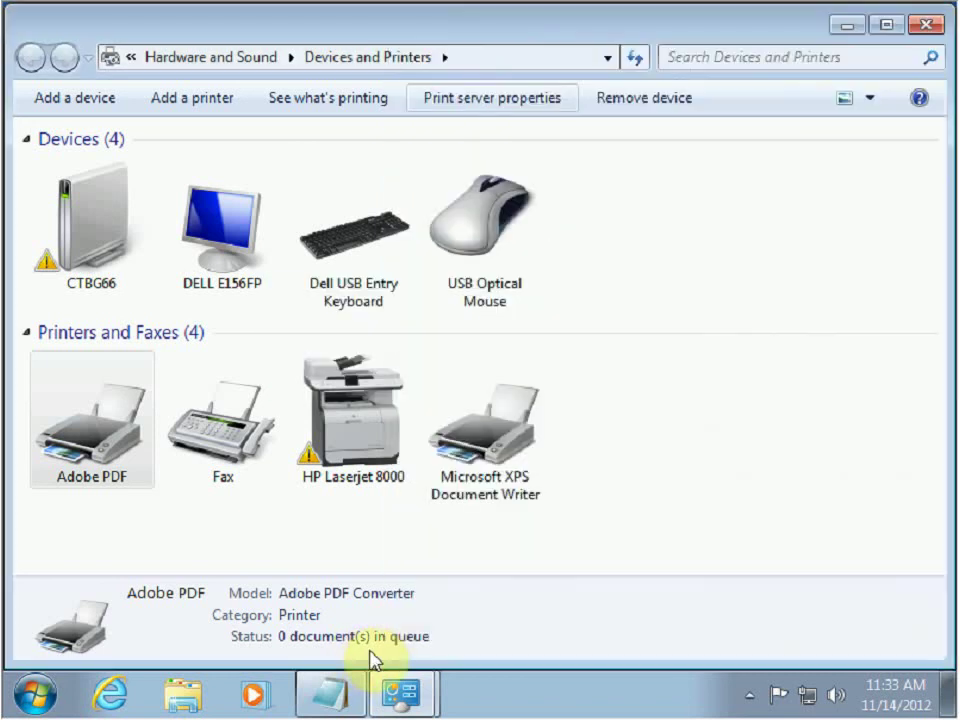
pyautogui.hotkey('alt', 'Tab')
pyautogui.hotkey('alt', 'Tab')
pyautogui.press('Tab')
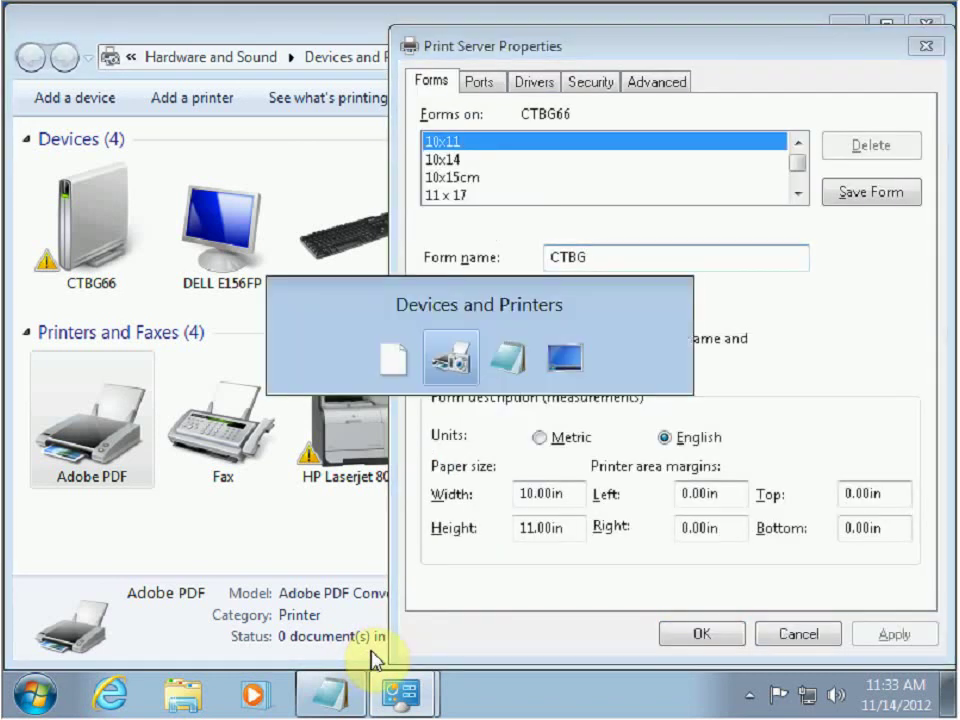
pyautogui.hotkey('alt', 'Tab')
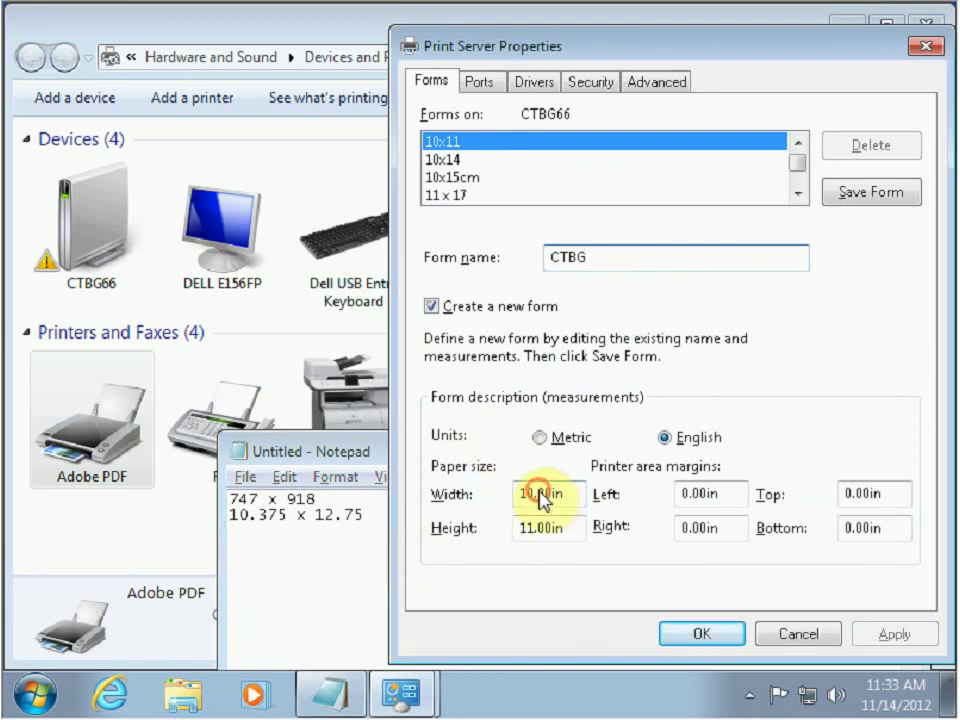
# - Set the form's width to 10.38in and height to 12.75in and save it
pyautogui.click(545, 494)
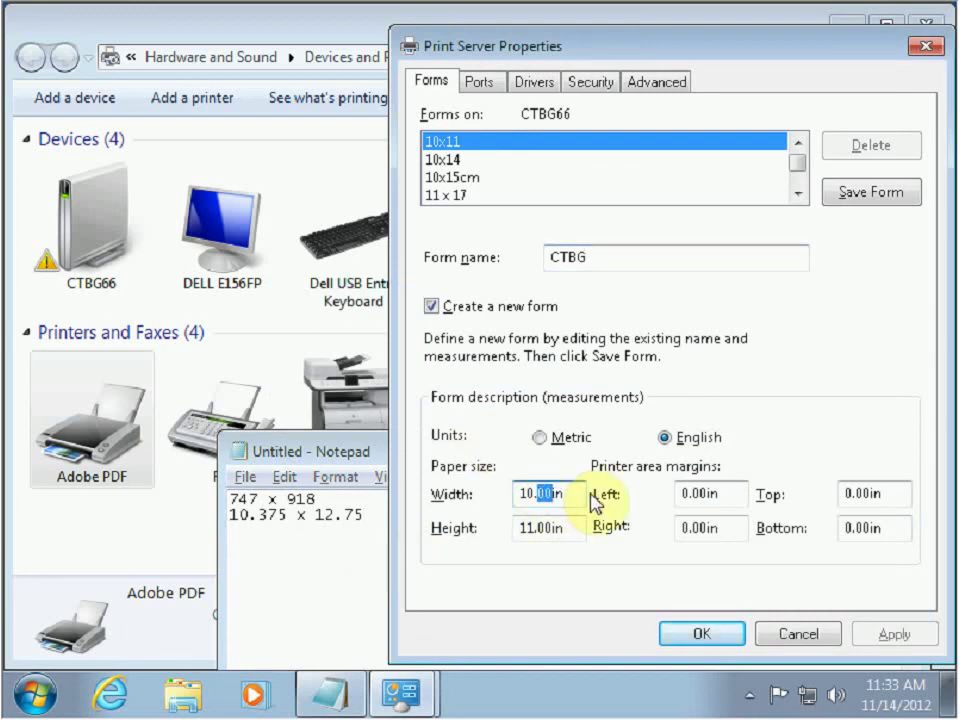
pyautogui.write('38')
pyautogui.click(537, 529)
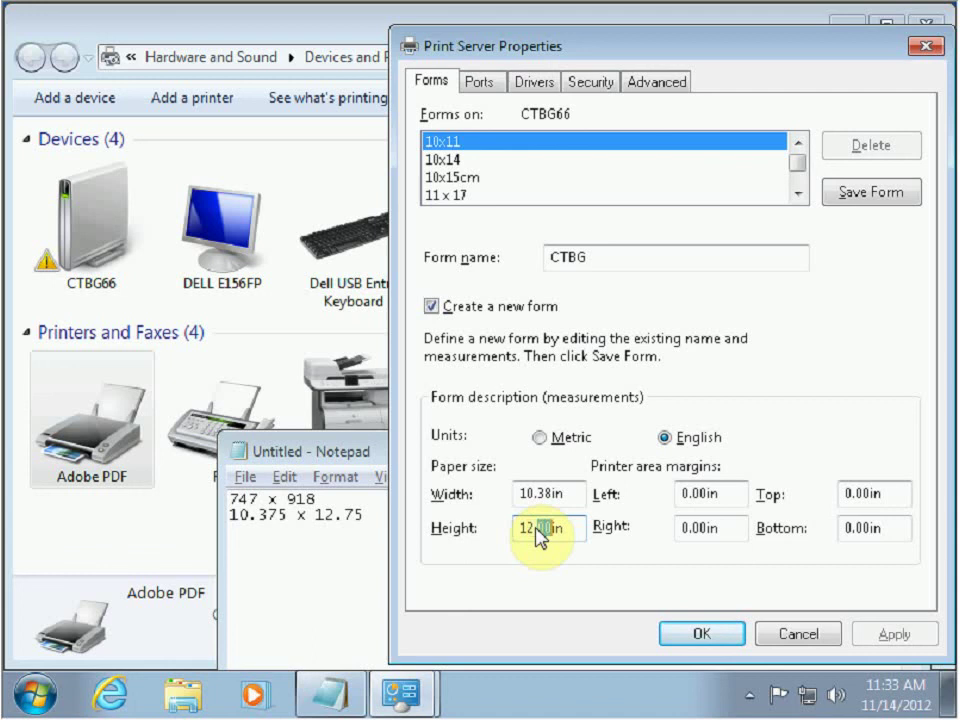
pyautogui.write('75')
pyautogui.click(885, 190)
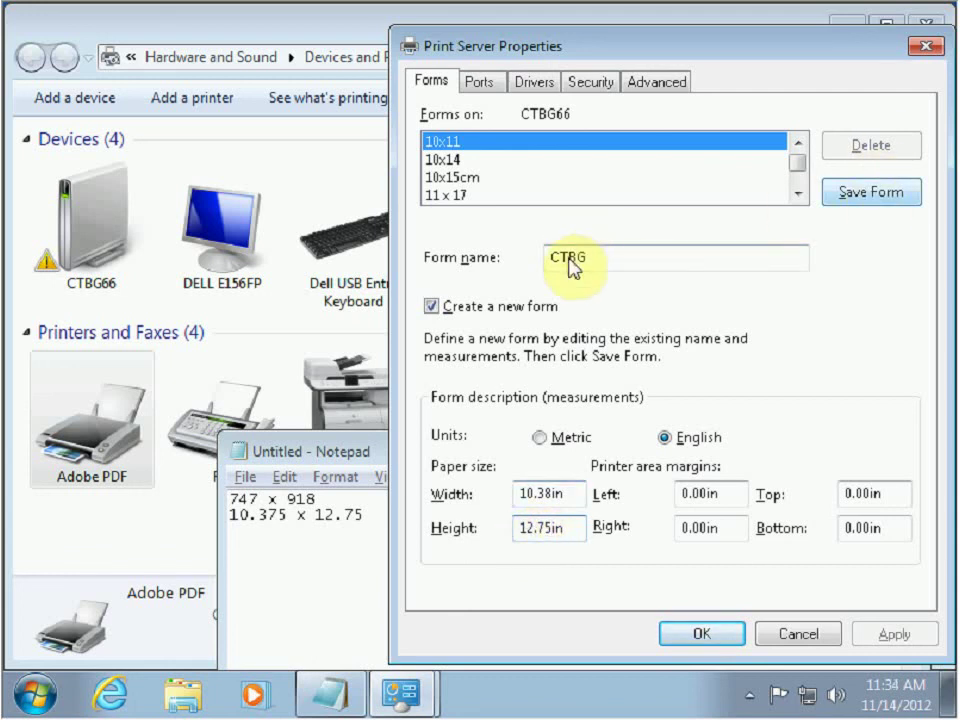
# - Rename the form to `CTBG, save it again, and close Print Server Properties
pyautogui.click(600, 262)
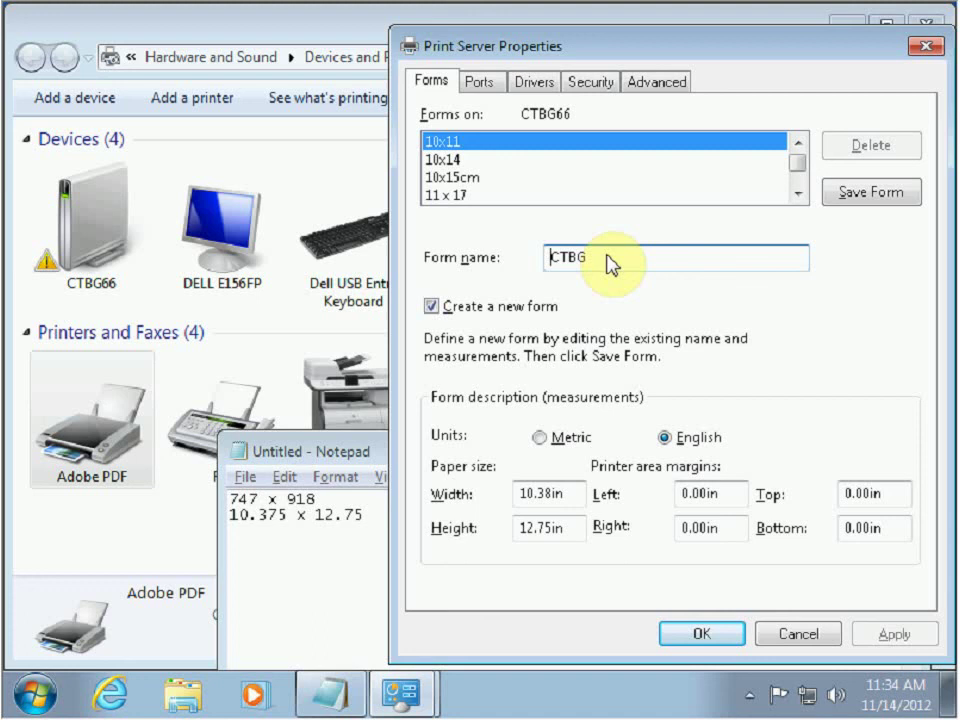
pyautogui.write("'")
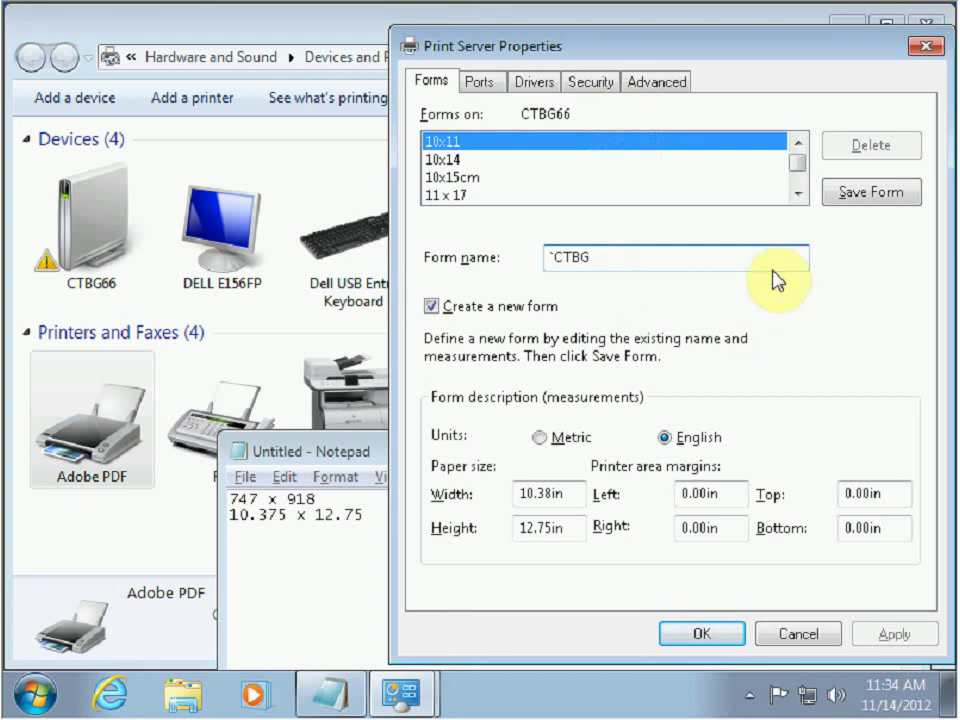
pyautogui.click(877, 196)
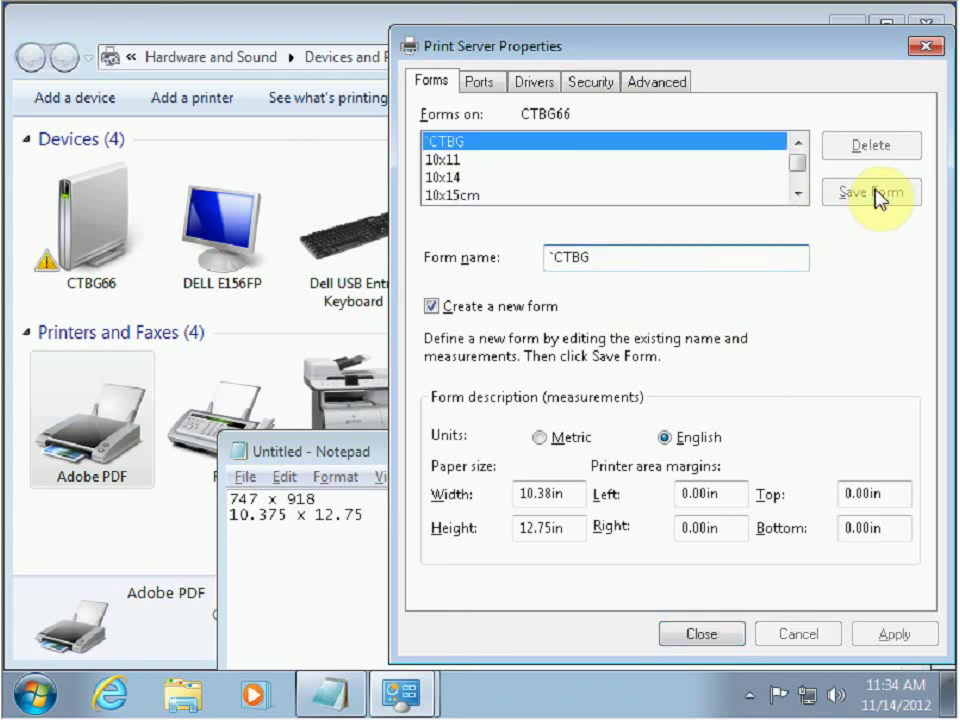
pyautogui.click(712, 636)
# - Open the Adobe PDF printer's printing preferences
pyautogui.click(107, 425)
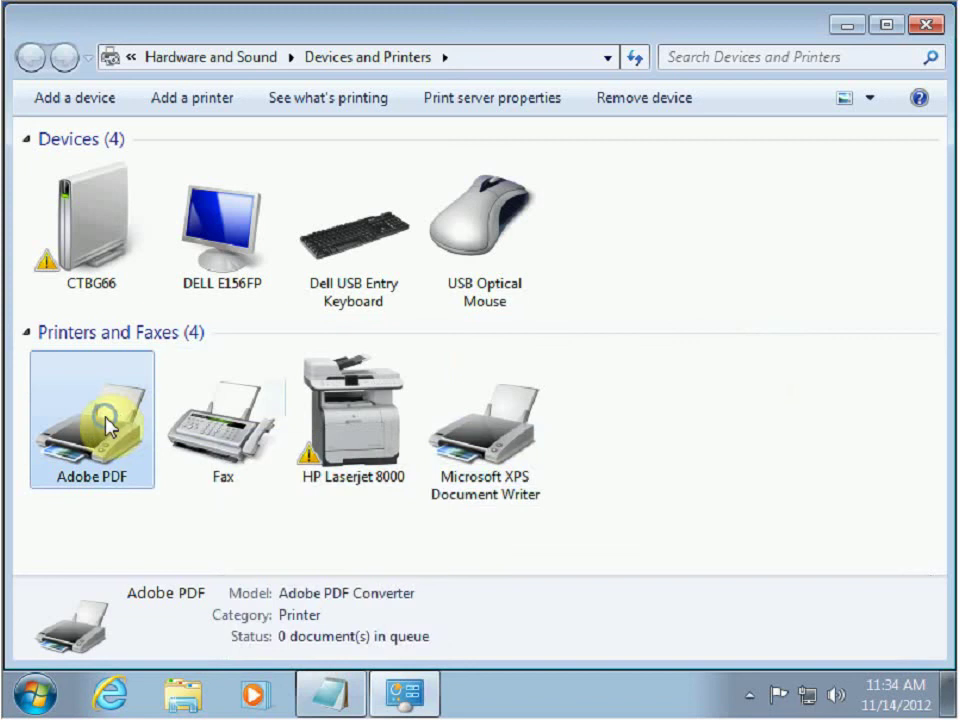
pyautogui.hotkey('ctrl', 'a')
pyautogui.rightClick(106, 418)
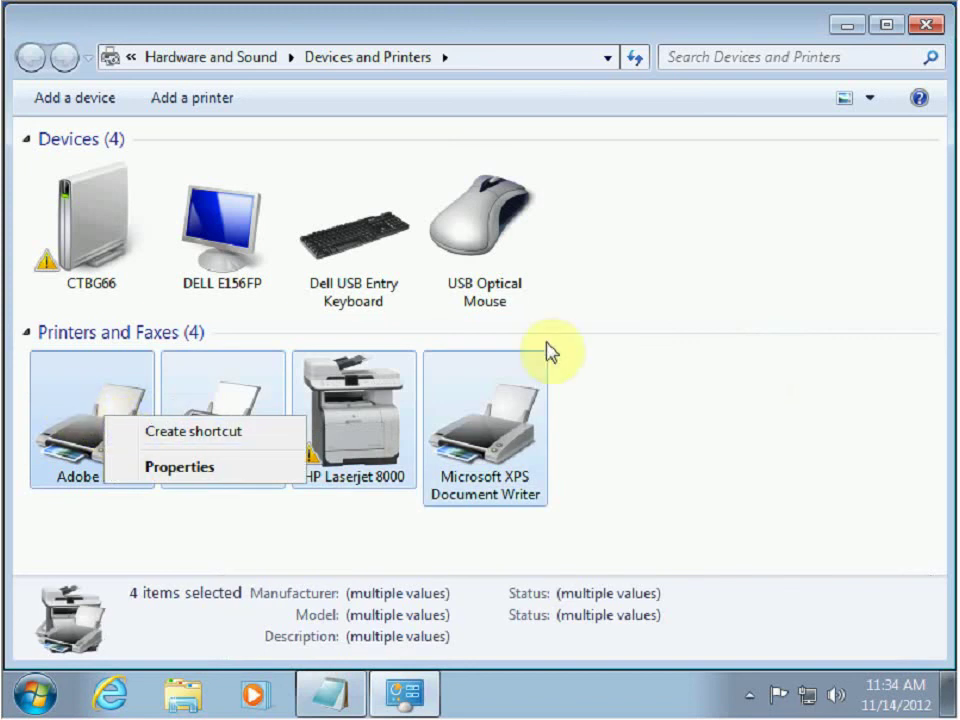
pyautogui.click(724, 444)
pyautogui.rightClick(112, 412)
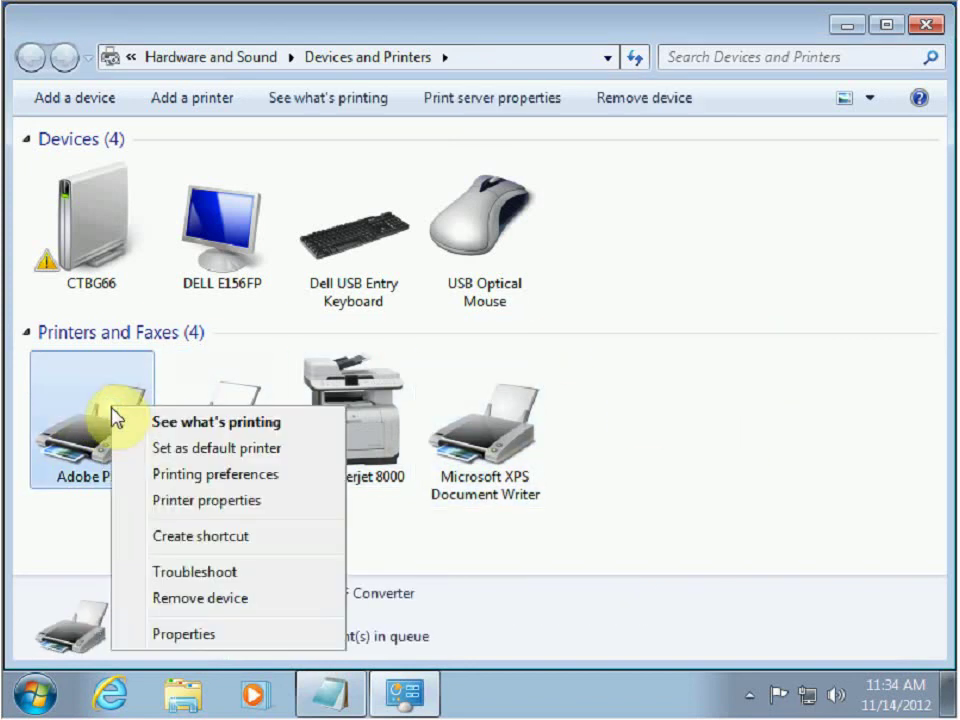
pyautogui.click(165, 476)
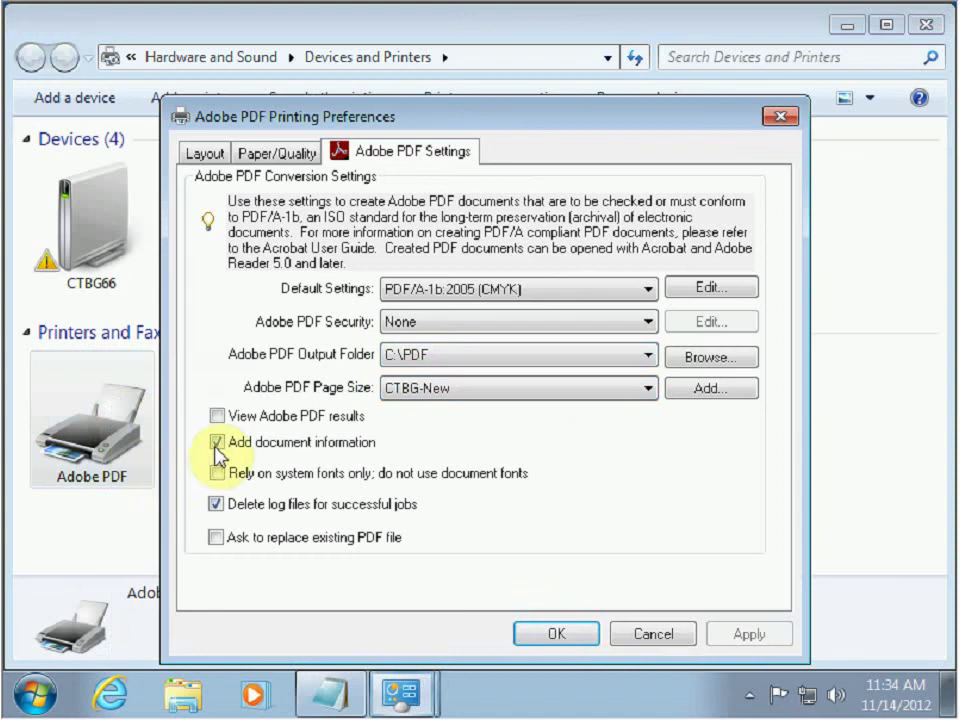
# - Select `CTBG as the Adobe PDF Page Size and confirm with OK
pyautogui.click(607, 394)
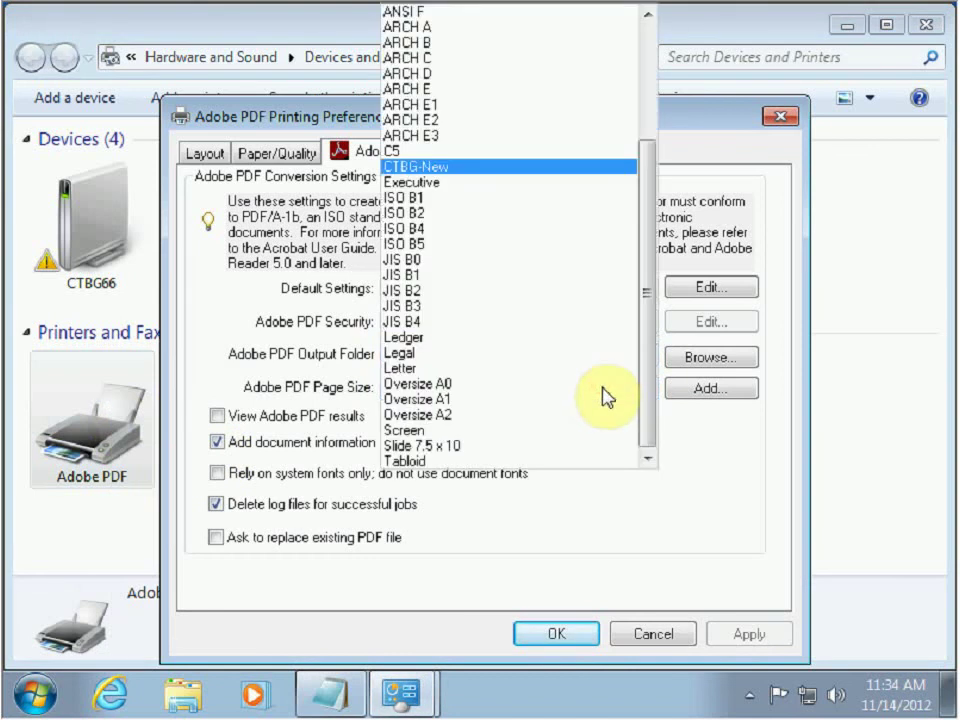
pyautogui.moveTo(647, 214); pyautogui.dragTo(651, 60)
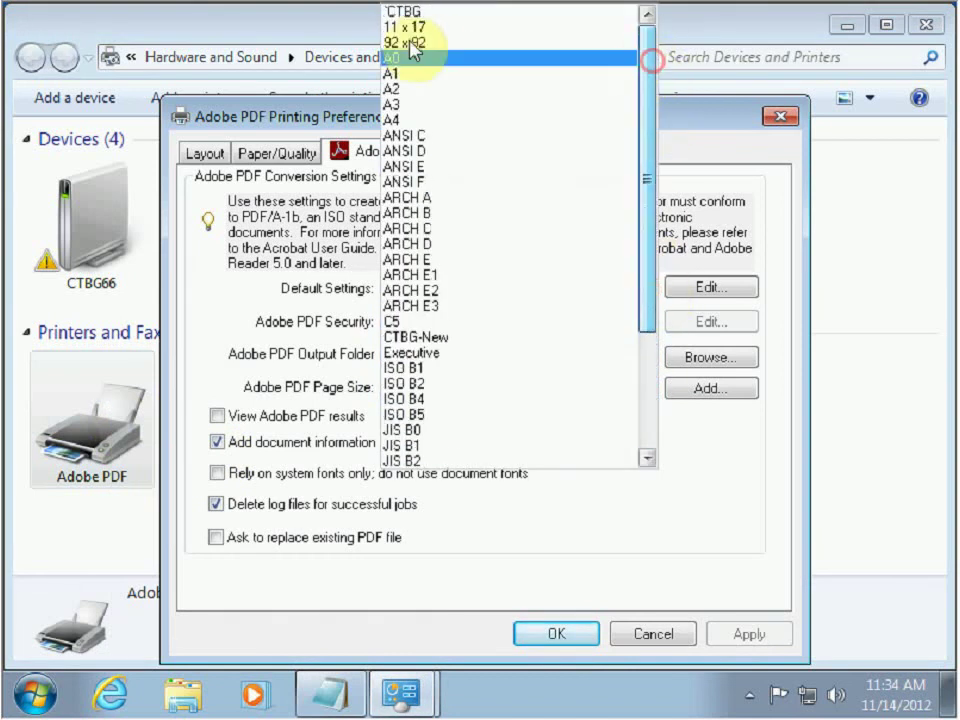
pyautogui.click(419, 13)
pyautogui.click(563, 635)
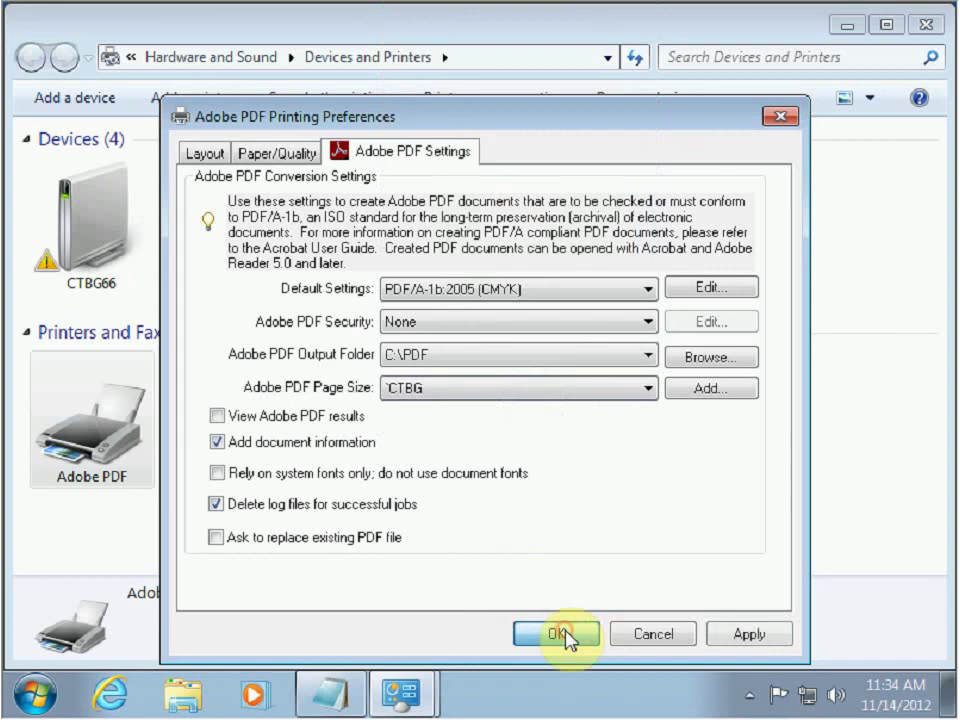
pyautogui.click(722, 516)
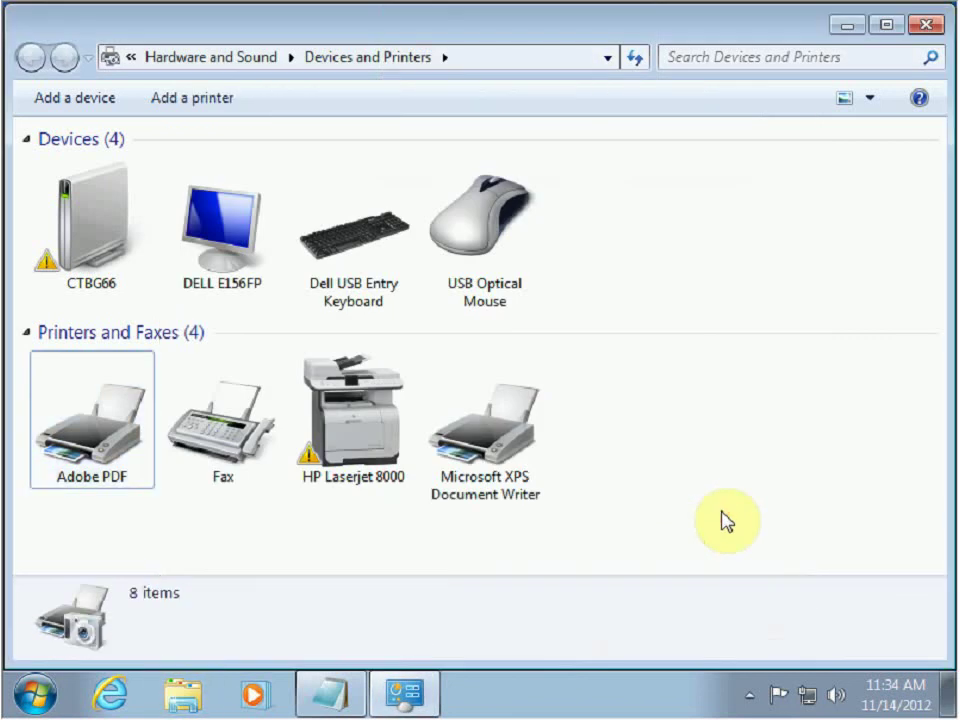